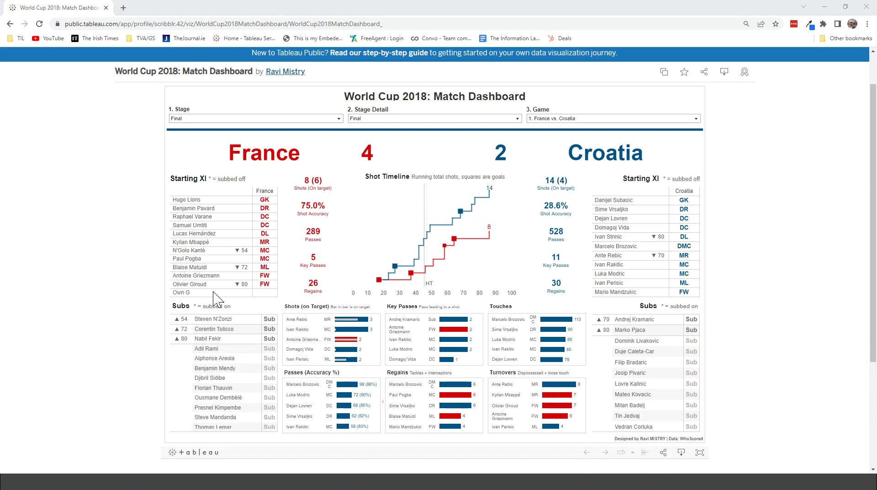
# Switch to Tableau Desktop and start adding a data source filter to 2019-06-01 (Champions-League-Finals-19-18).
pyautogui.hotkey('alt', 'Tab')
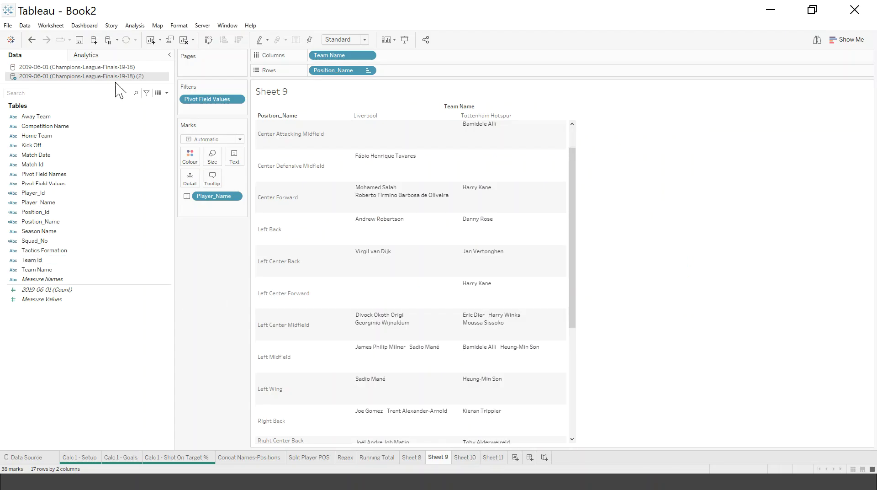
pyautogui.click(108, 67)
pyautogui.click(27, 457)
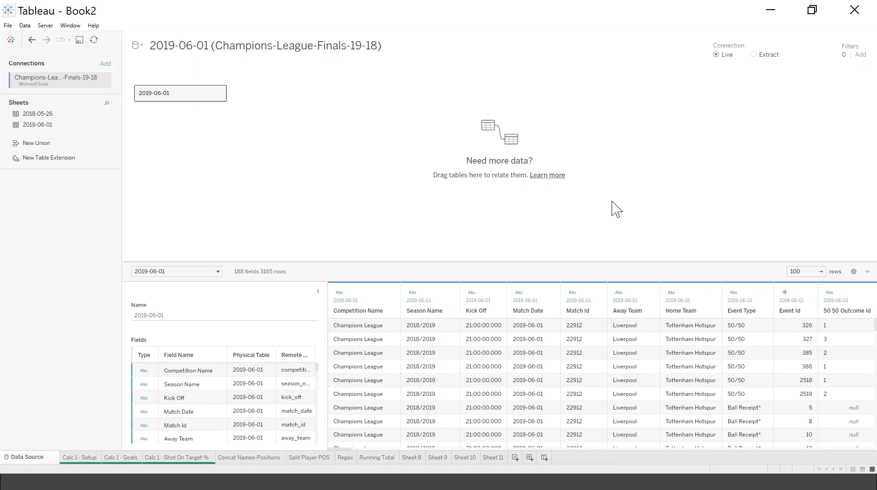
pyautogui.click(861, 54)
pyautogui.click(346, 262)
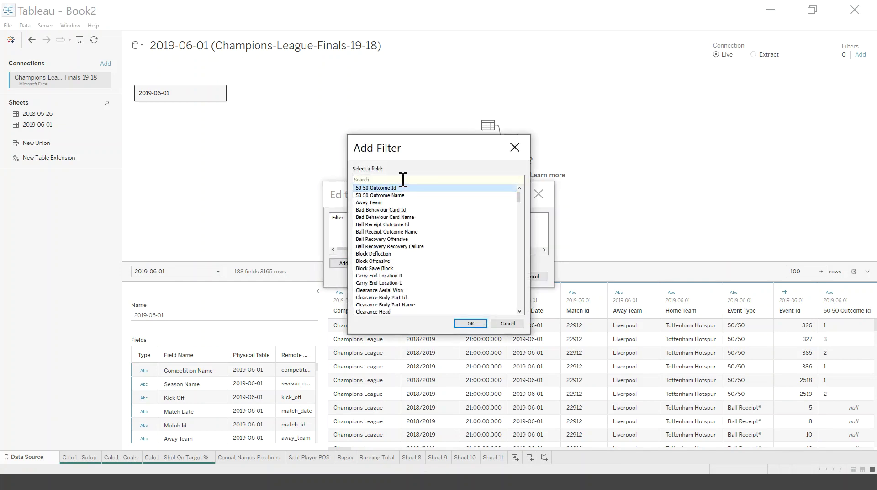
pyautogui.write('start')
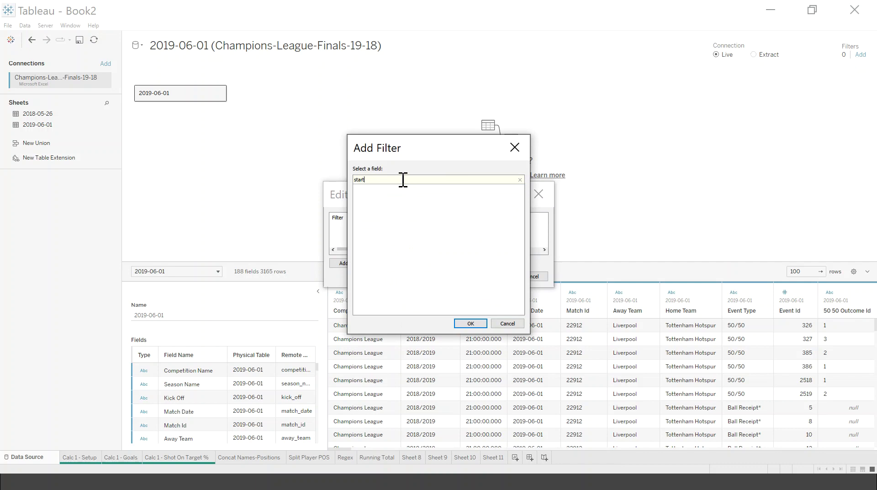
pyautogui.press('BackSpace')
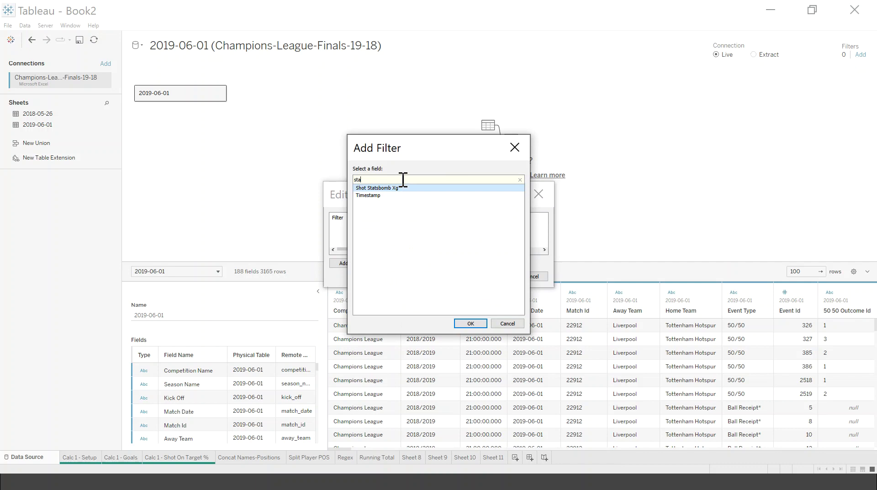
pyautogui.write('rt')
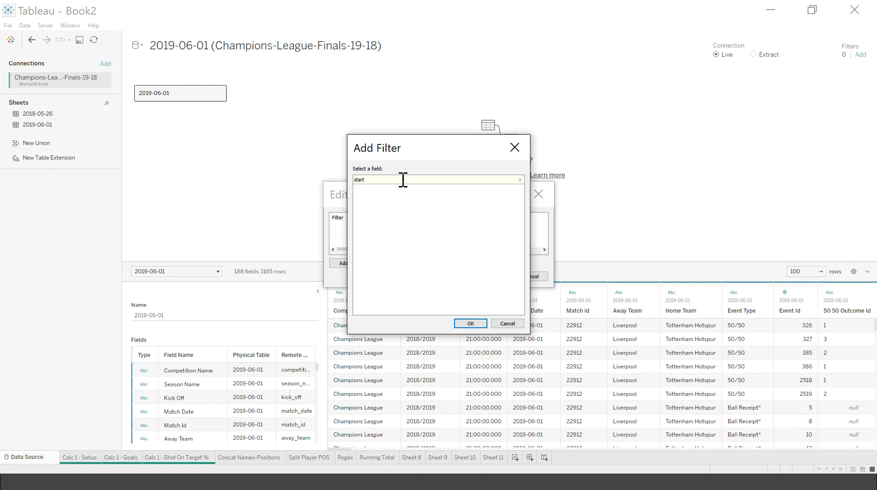
pyautogui.press('BackSpace')
pyautogui.press('BackSpace')
pyautogui.press('BackSpace')
pyautogui.press('BackSpace')
pyautogui.write('even')
pyautogui.press('BackSpace')
pyautogui.press('BackSpace')
pyautogui.press('BackSpace')
pyautogui.press('BackSpace')
# Filter the data source on the Event Type field, keeping only Starting XI.
pyautogui.write('event')
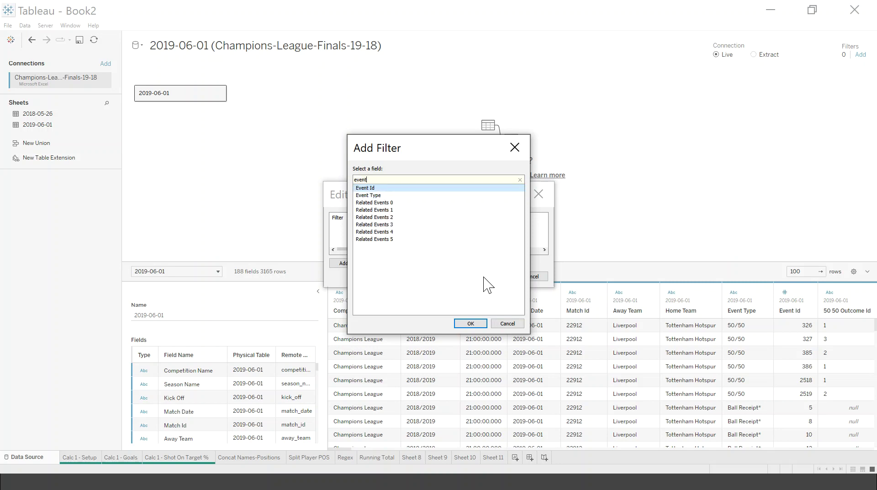
pyautogui.doubleClick(374, 196)
pyautogui.scroll(-6, 388, 255)
pyautogui.click(353, 242)
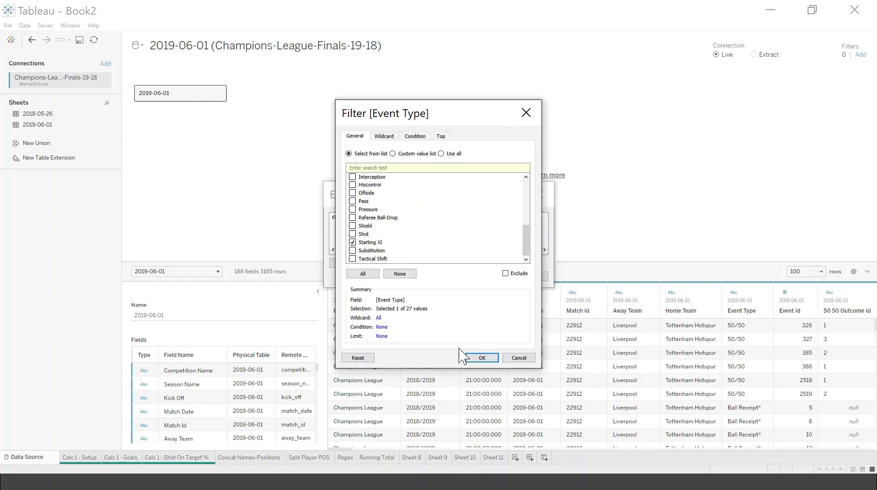
pyautogui.click(482, 357)
pyautogui.click(499, 277)
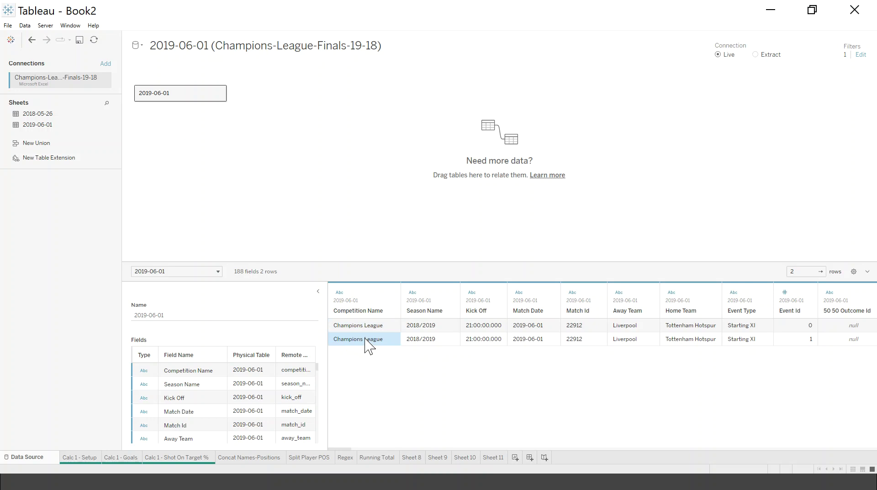
# Examine the tactics lineup fields in the data source preview, widening the Tactics Lineup 0 column to show full entries.
pyautogui.click(348, 457)
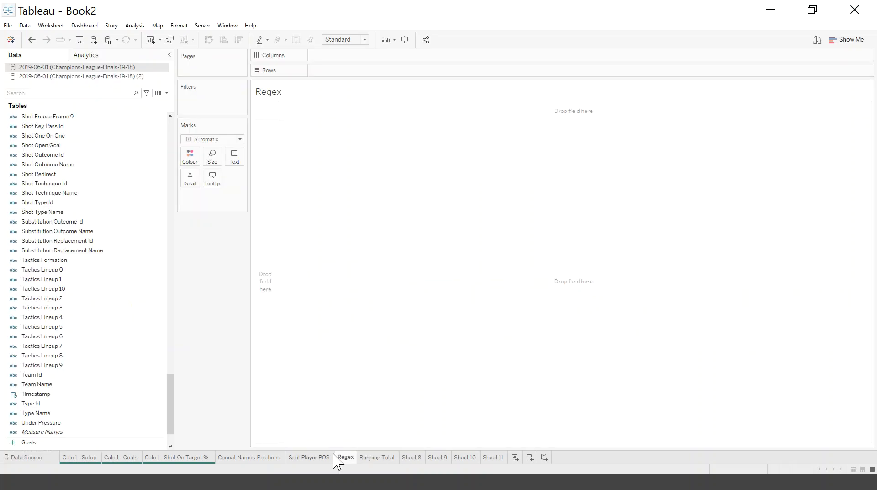
pyautogui.click(51, 457)
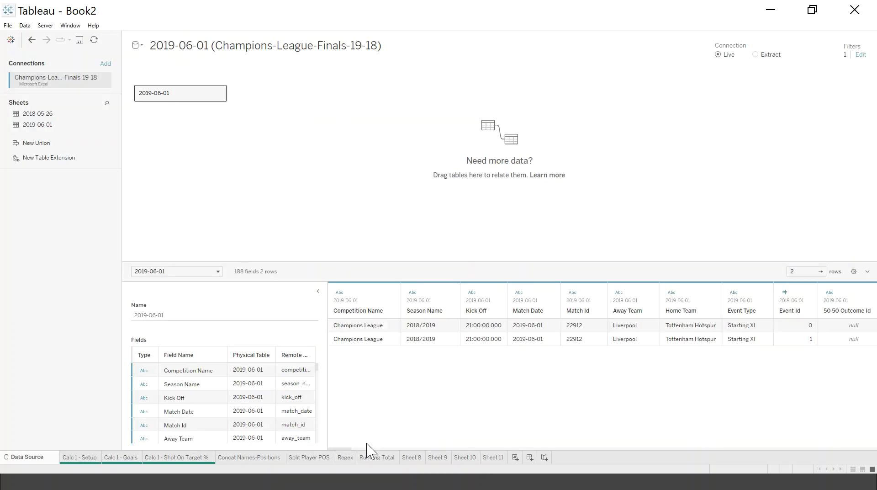
pyautogui.moveTo(347, 450); pyautogui.dragTo(824, 453)
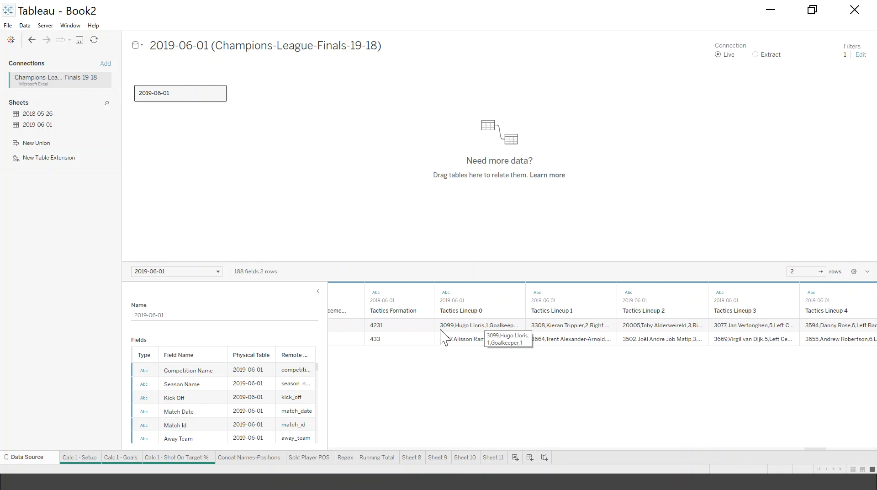
pyautogui.moveTo(526, 300); pyautogui.dragTo(577, 300)
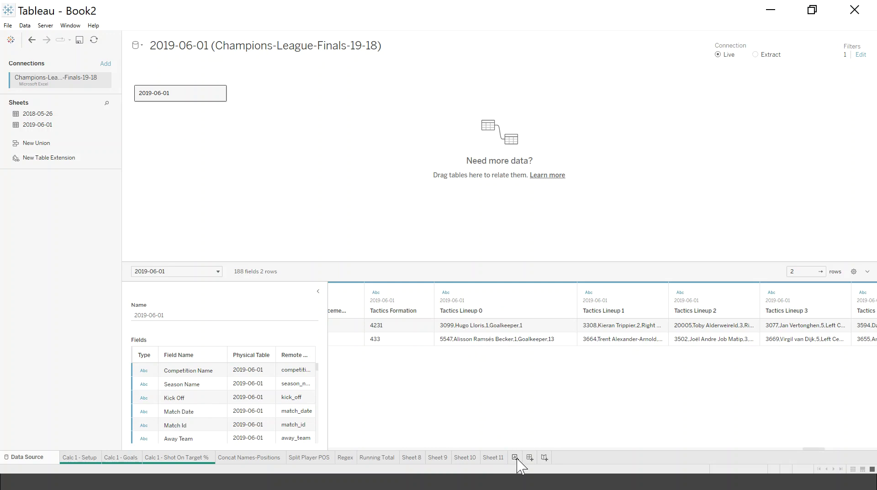
# Compare the Tactics Lineup values on Sheet 11 with the Starting XI lists in the World Cup 2018 dashboard in the browser.
pyautogui.click(495, 459)
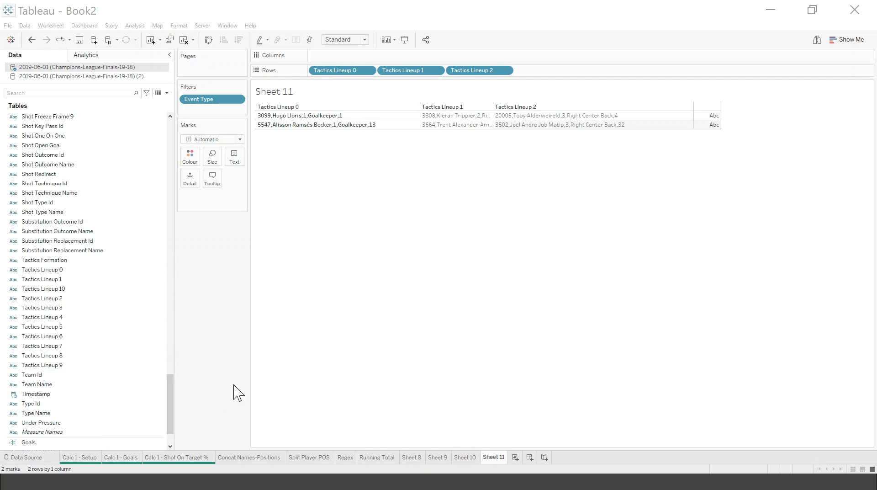
pyautogui.hotkey('alt', 'Tab')
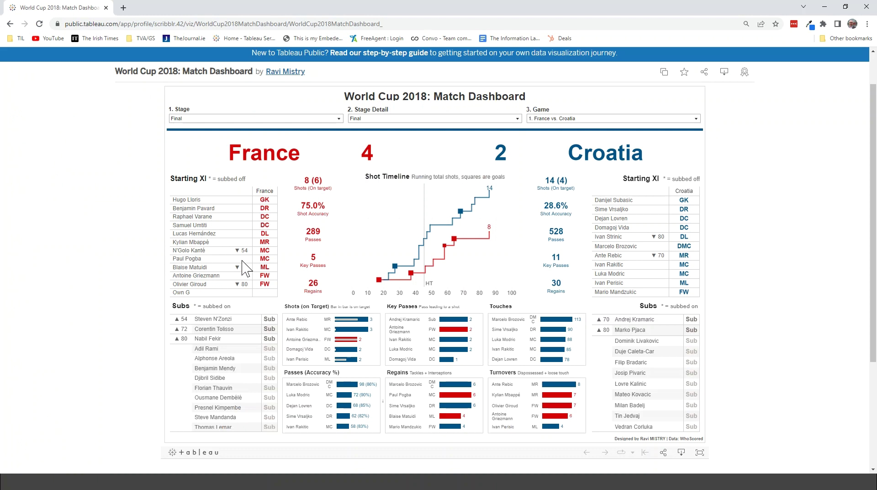
pyautogui.hotkey('alt', 'Tab')
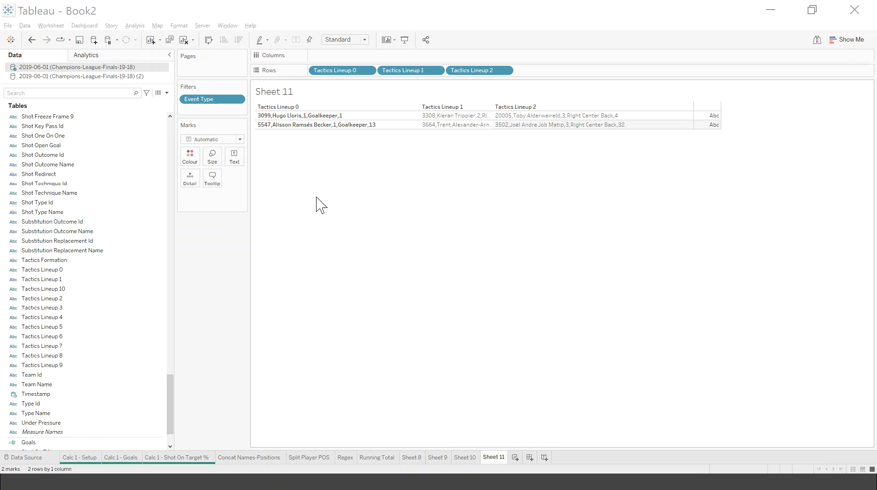
# Switch to Tableau Prep Builder, review the flow's steps and inspect the settings of the 2019-06-01 input.
pyautogui.hotkey('alt', 'Tab')
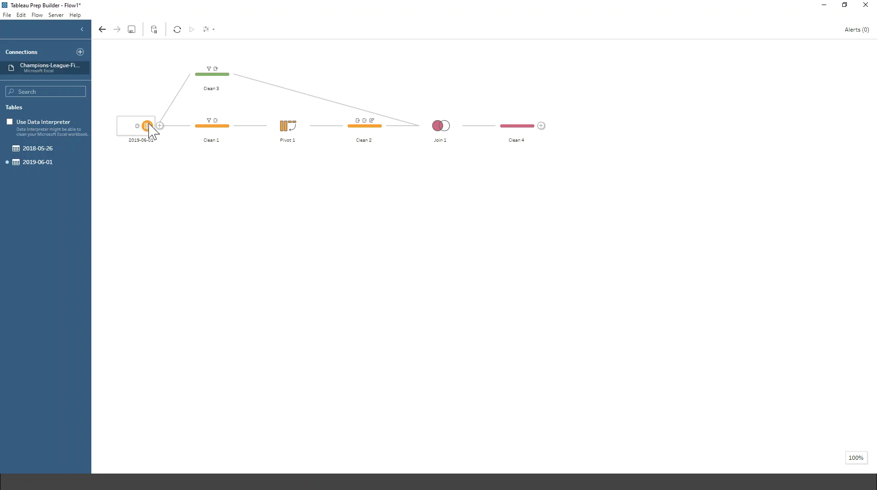
pyautogui.moveTo(186, 63); pyautogui.dragTo(581, 154)
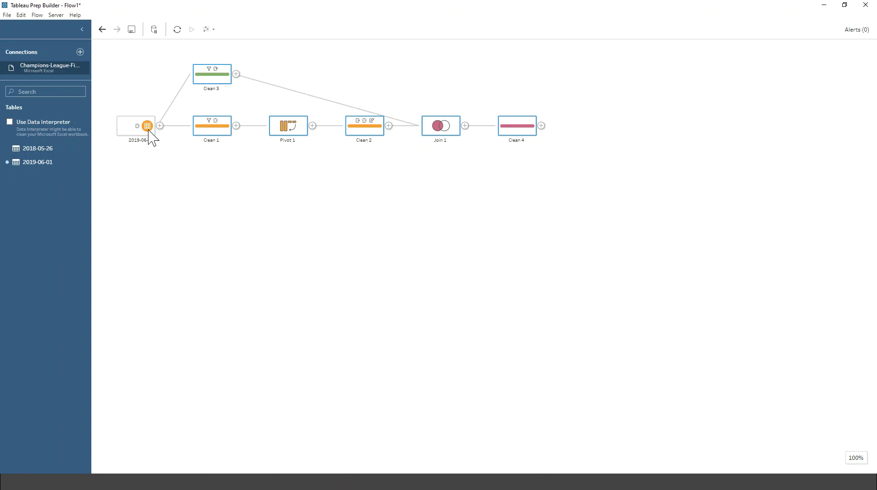
pyautogui.click(297, 165)
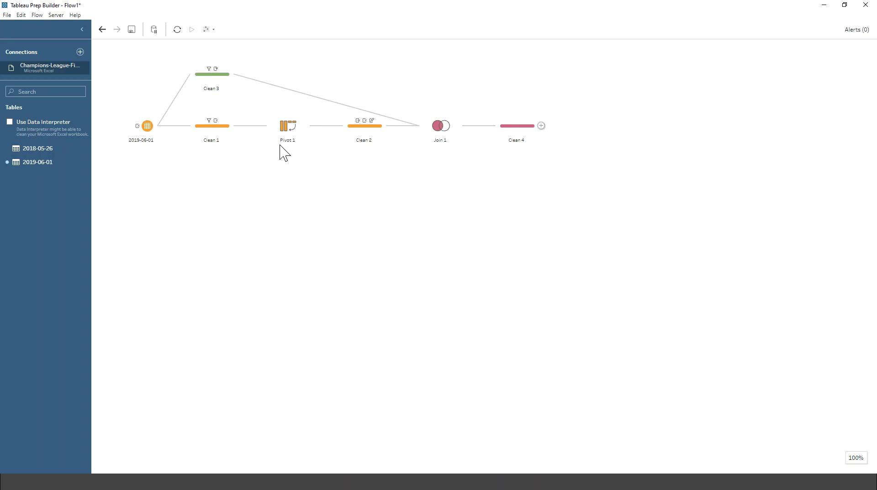
pyautogui.click(147, 127)
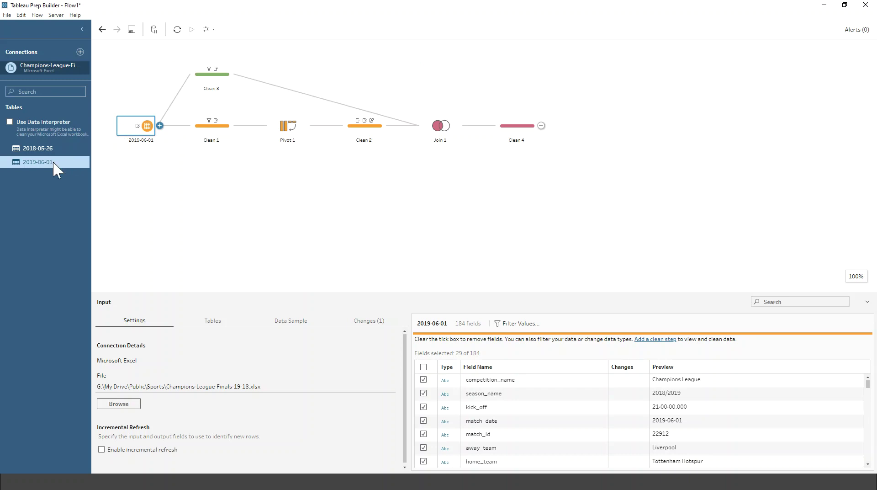
# Add the 2019-06-01 table to the flow again as a second input below the existing one.
pyautogui.moveTo(53, 166)
pyautogui.mouseDown()
pyautogui.moveTo(136, 220)
pyautogui.moveTo(129, 233)
pyautogui.moveTo(61, 170)
pyautogui.moveTo(151, 224)
pyautogui.moveTo(54, 161)
pyautogui.mouseUp()
pyautogui.click(80, 52)
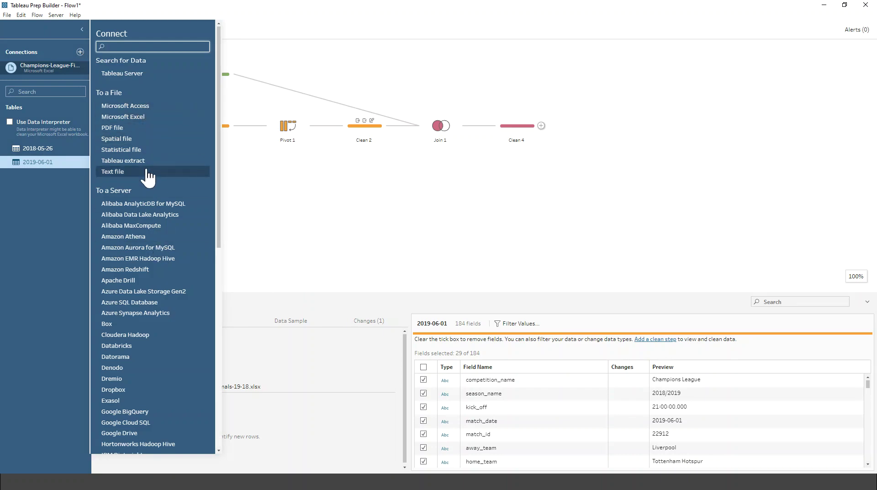
pyautogui.click(79, 166)
pyautogui.moveTo(42, 161); pyautogui.dragTo(154, 244)
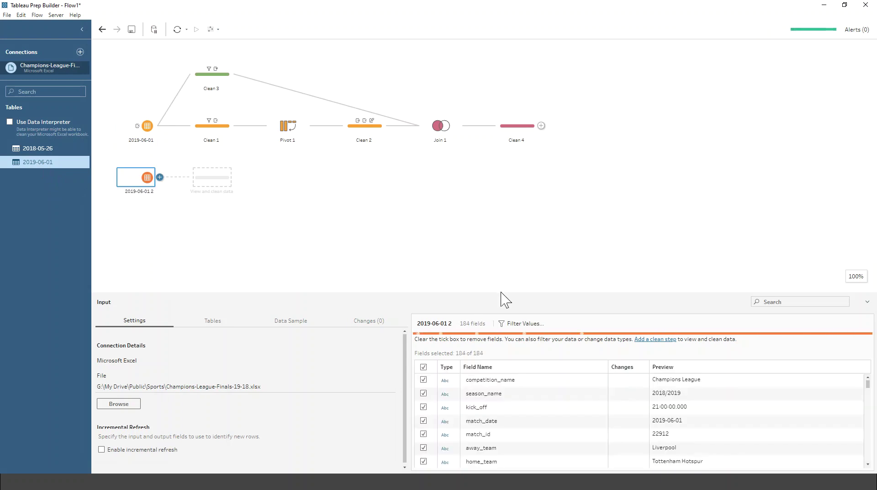
# Deselect all fields of the new input, keeping only competition_name, season_name, match_date, match_id, away_team, home_team and event_type.
pyautogui.moveTo(503, 292); pyautogui.dragTo(503, 204)
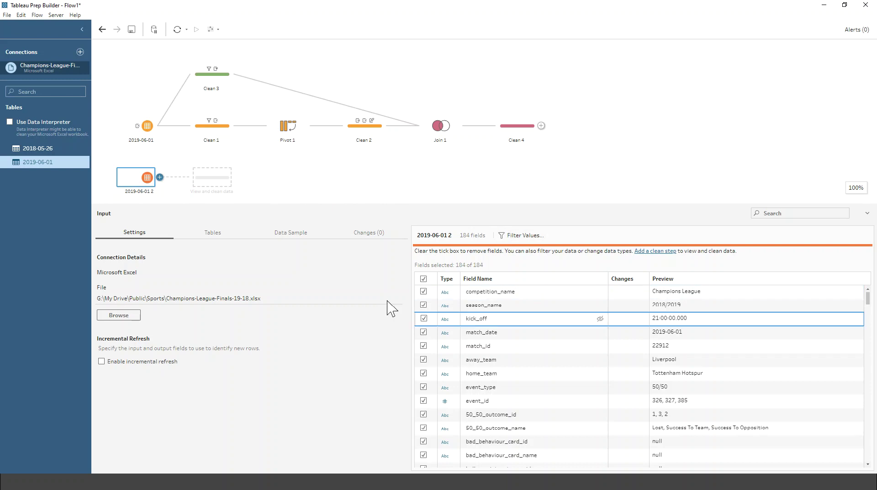
pyautogui.scroll(-10, 505, 341)
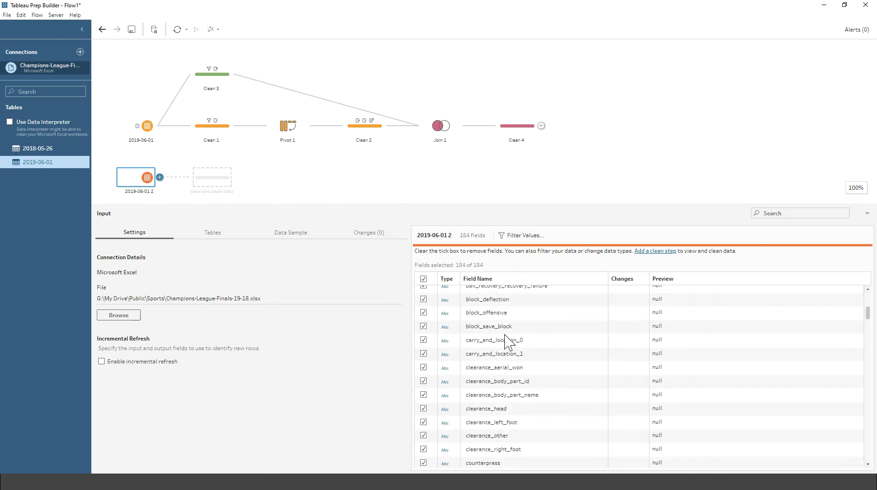
pyautogui.scroll(10, 509, 350)
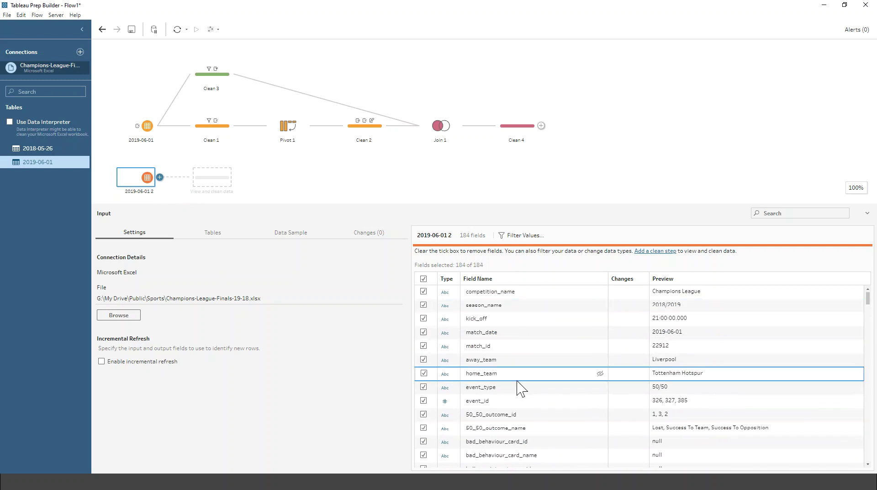
pyautogui.click(424, 279)
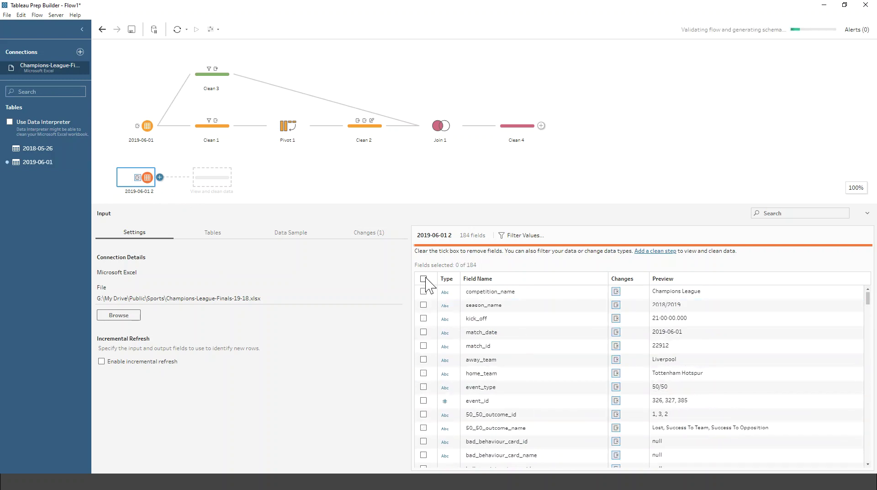
pyautogui.click(424, 304)
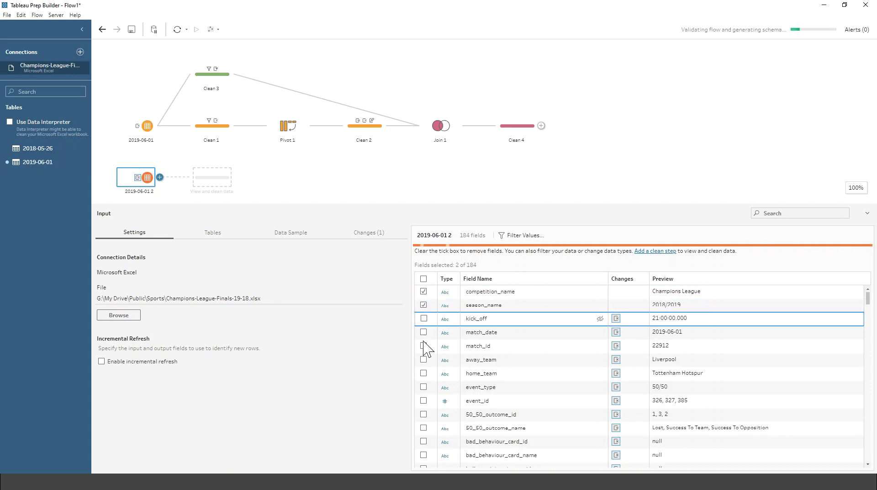
pyautogui.click(424, 332)
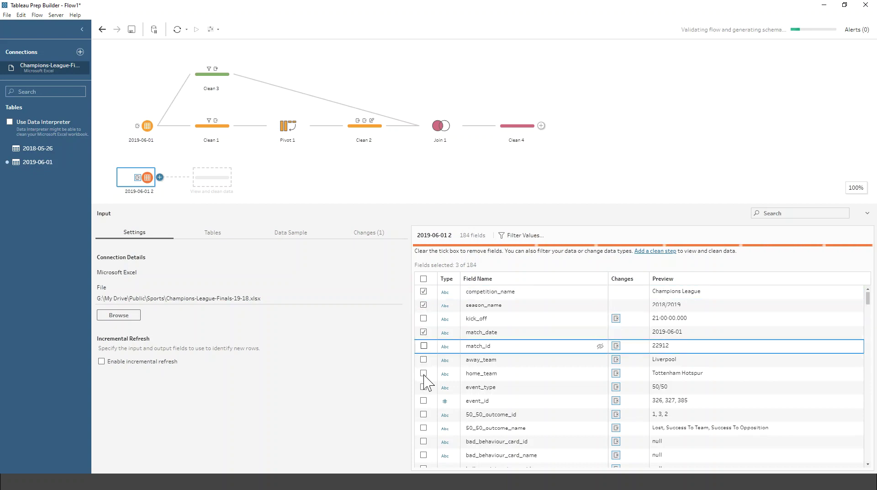
pyautogui.click(424, 345)
pyautogui.click(424, 359)
pyautogui.click(424, 373)
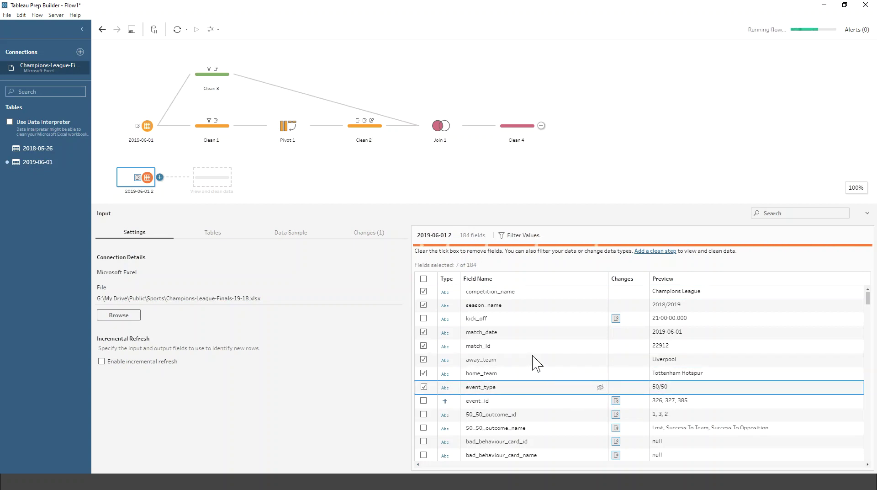
# Include the minute and period fields in the new input's selection.
pyautogui.scroll(-10, 547, 416)
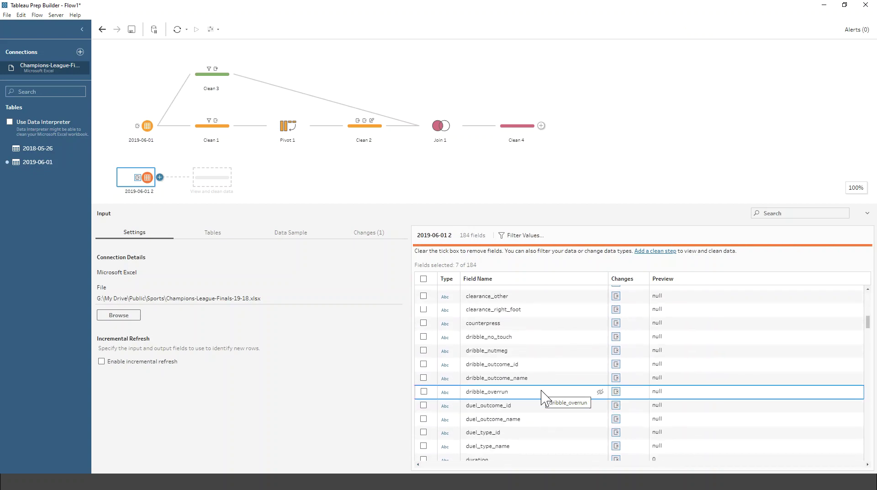
pyautogui.scroll(-10, 544, 398)
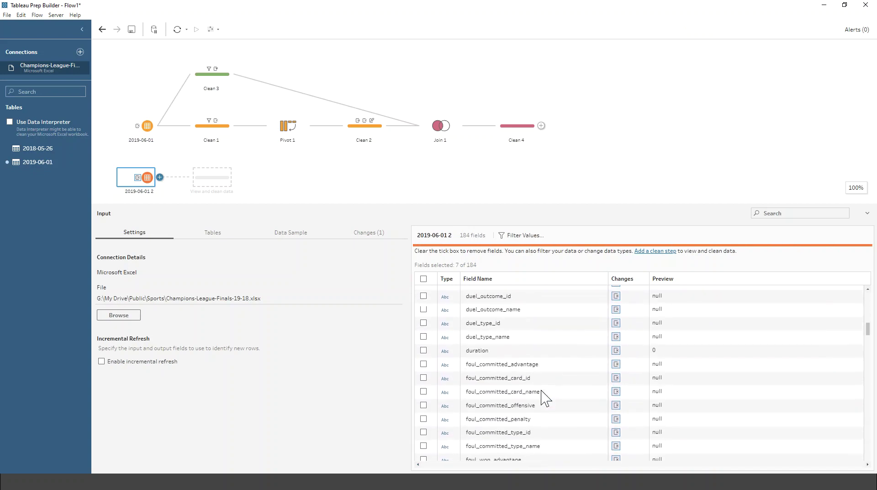
pyautogui.scroll(-3, 543, 391)
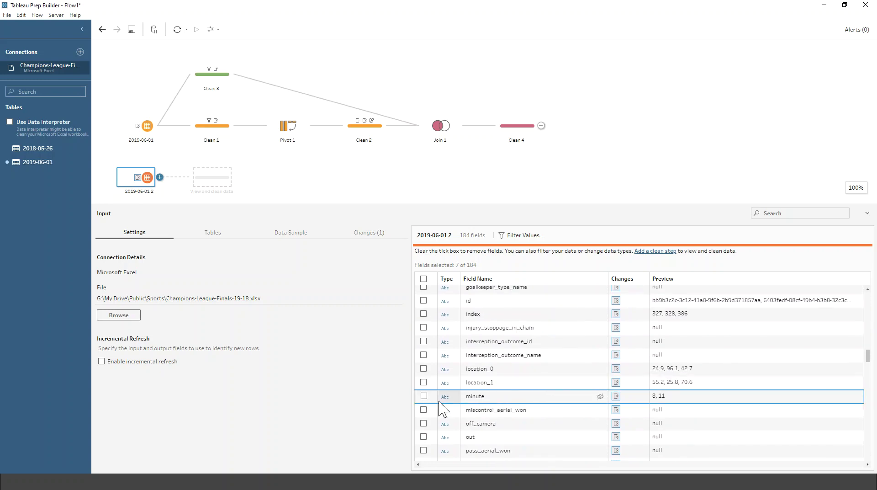
pyautogui.click(423, 396)
pyautogui.scroll(-6, 539, 397)
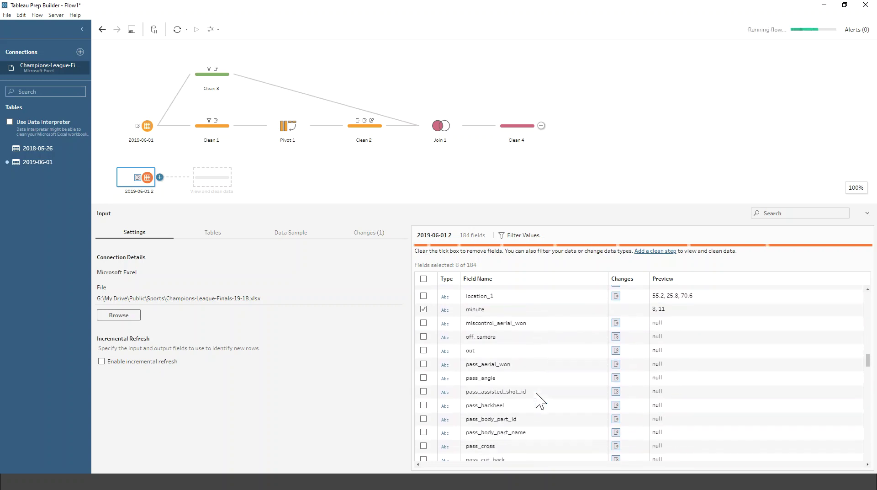
pyautogui.scroll(-10, 541, 401)
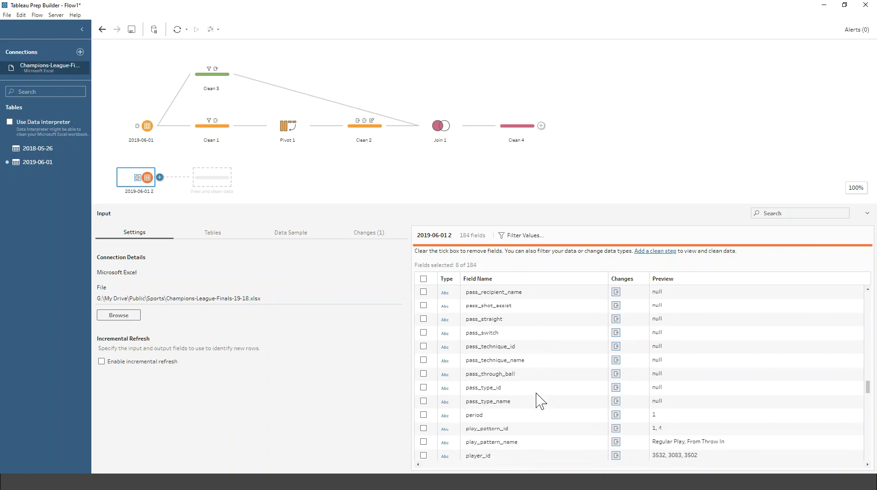
pyautogui.click(423, 373)
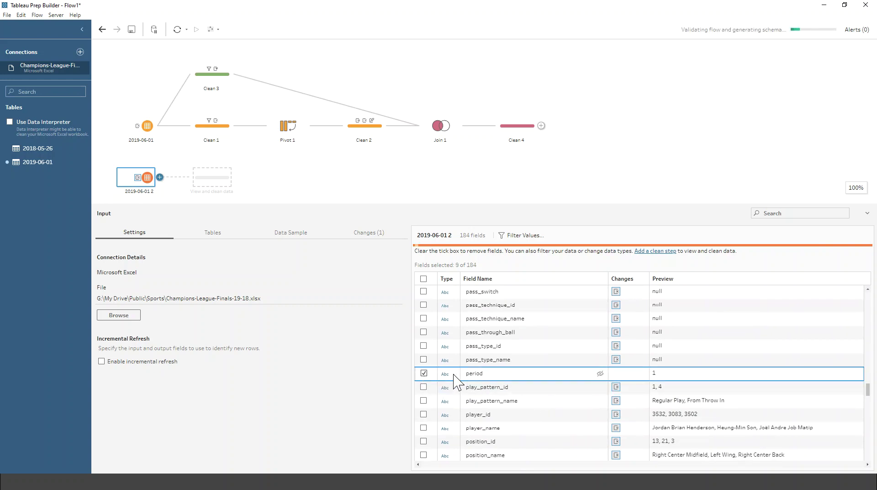
# Include the substitution_outcome_id, substitution_outcome_name, substitution_replacement_id and substitution_replacement_name fields in the second input's selection.
pyautogui.scroll(-4, 554, 390)
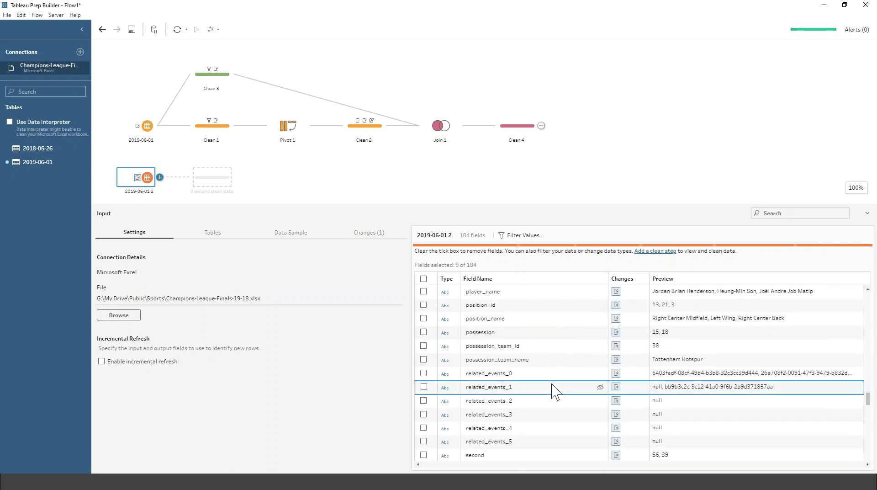
pyautogui.scroll(-9, 555, 391)
pyautogui.scroll(-10, 554, 392)
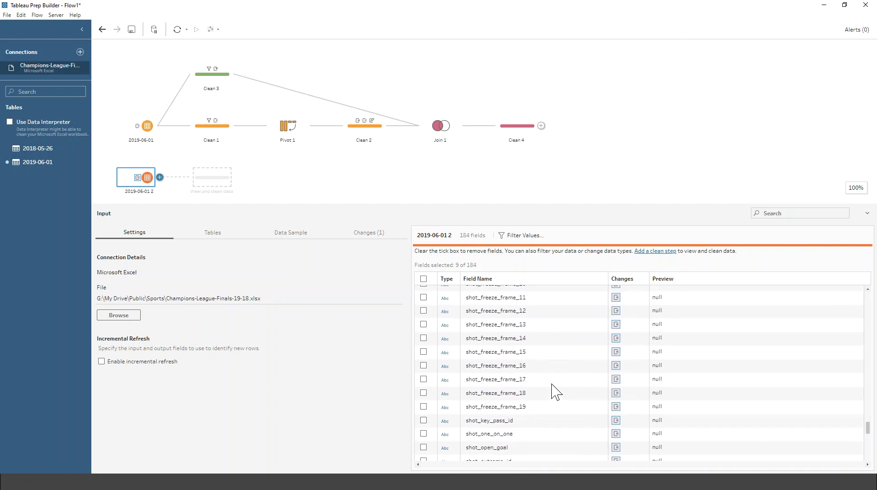
pyautogui.scroll(-3, 554, 390)
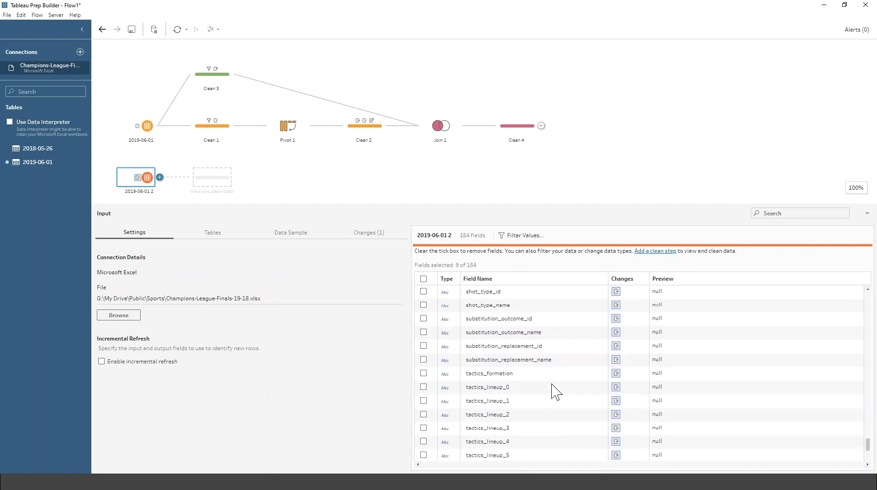
pyautogui.click(423, 319)
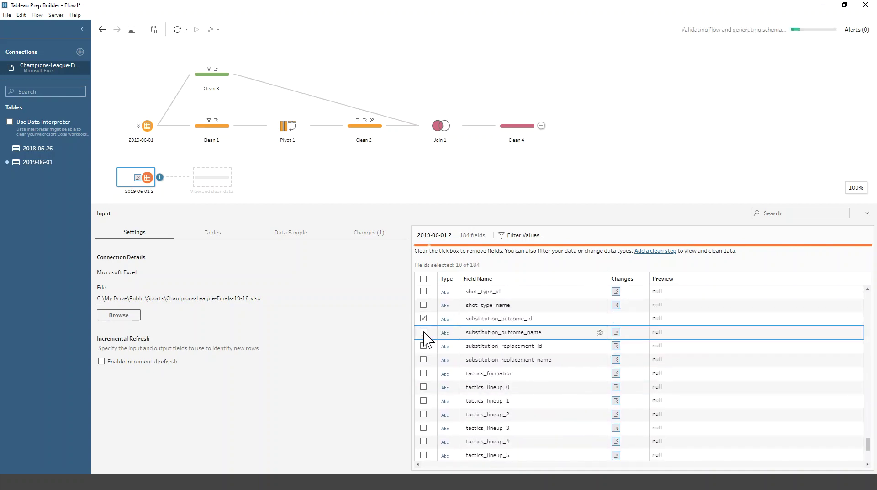
pyautogui.click(424, 359)
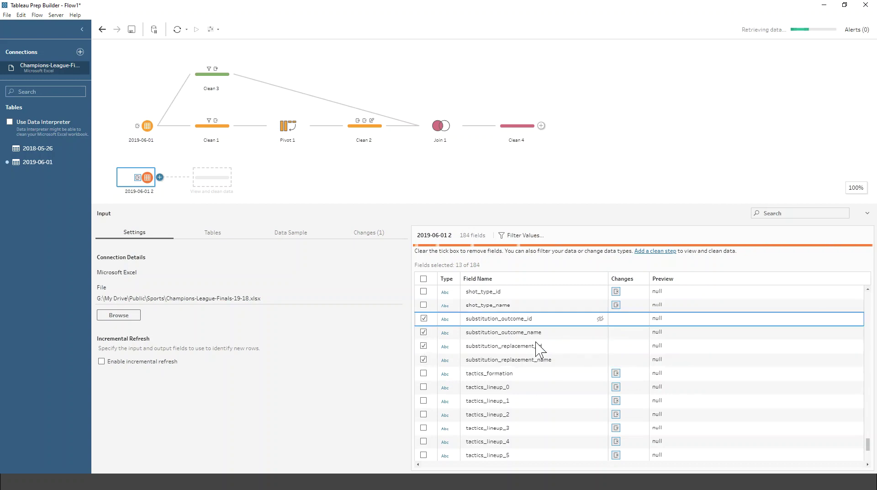
# Include tactics_formation and all fields from tactics_lineup_0 to tactics_lineup_10 in the second input's selection.
pyautogui.scroll(-3, 498, 356)
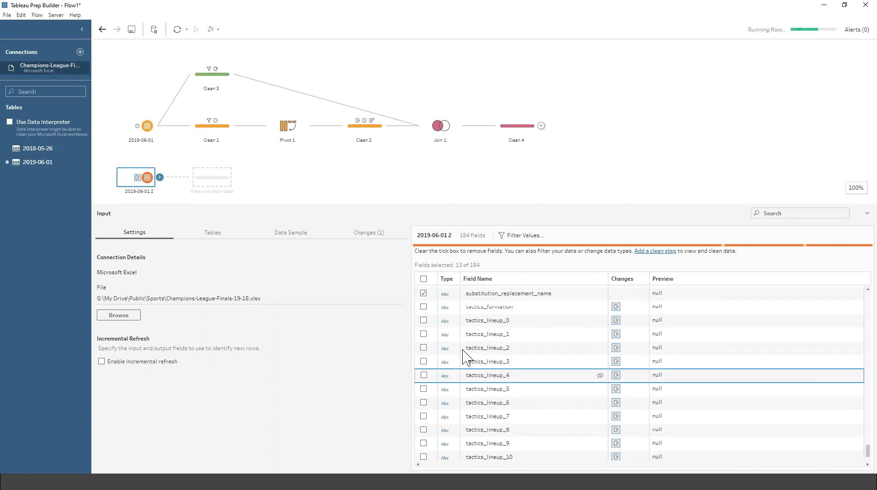
pyautogui.click(423, 327)
pyautogui.click(424, 341)
pyautogui.click(423, 355)
pyautogui.click(424, 369)
pyautogui.click(423, 383)
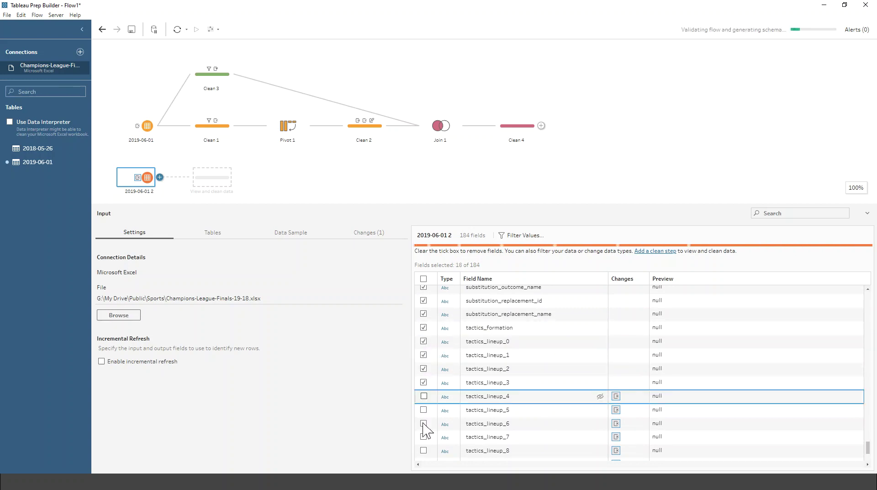
pyautogui.keyDown('shift'); pyautogui.click(439, 434); pyautogui.keyUp('shift')
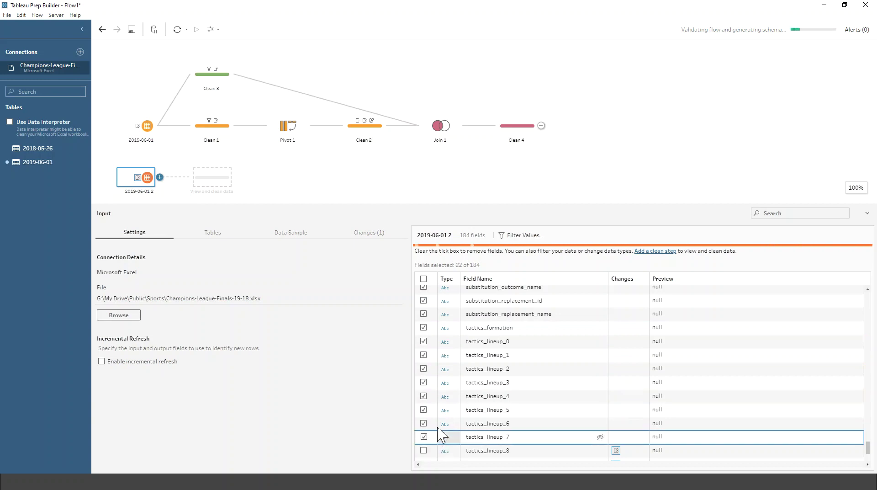
pyautogui.scroll(-1, 437, 420)
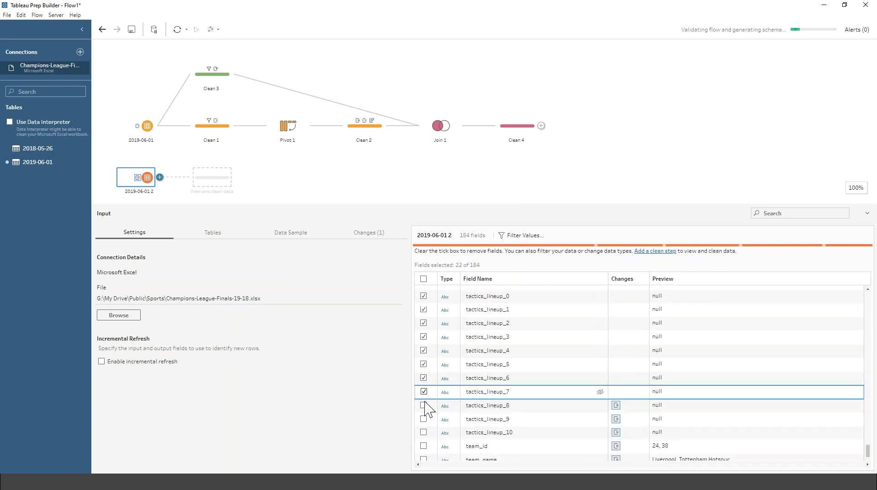
pyautogui.click(424, 413)
pyautogui.click(424, 430)
pyautogui.click(424, 419)
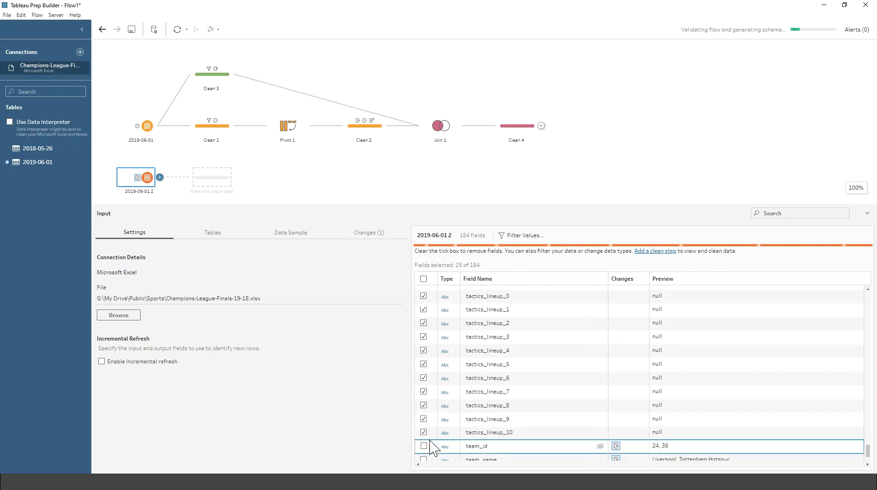
# Include the team_name field in the second input's selection.
pyautogui.scroll(-1, 517, 408)
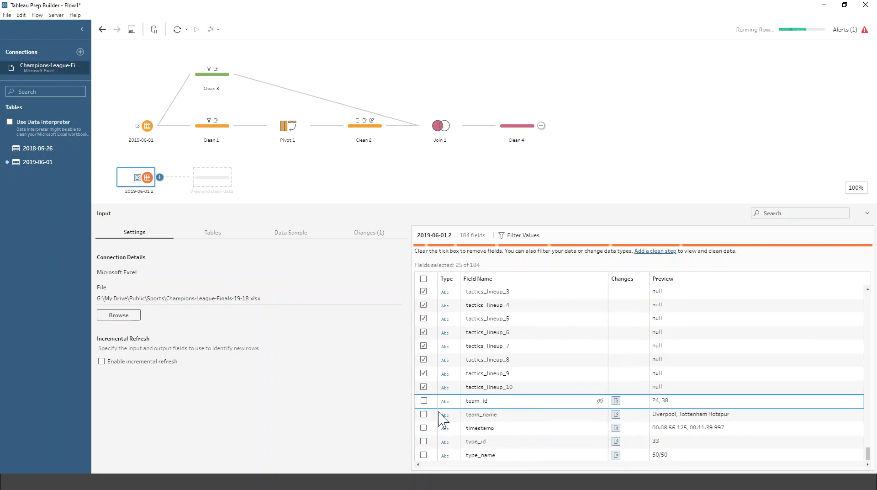
pyautogui.click(423, 414)
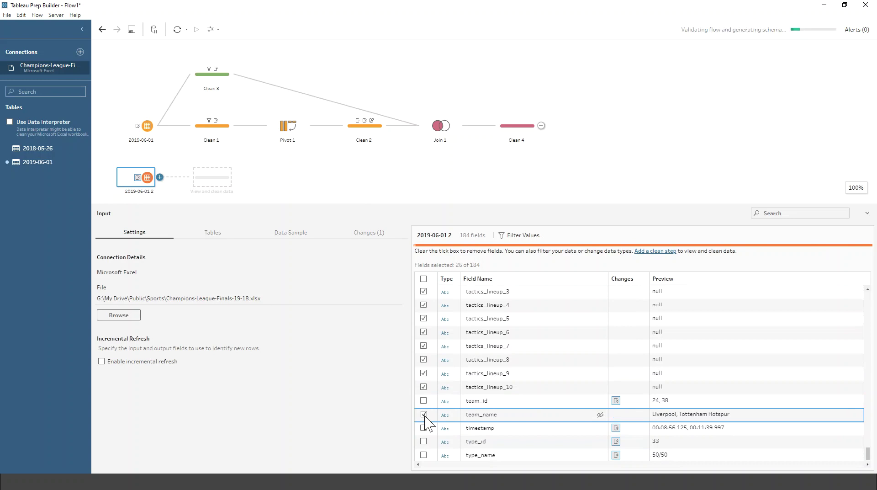
pyautogui.scroll(-1, 551, 413)
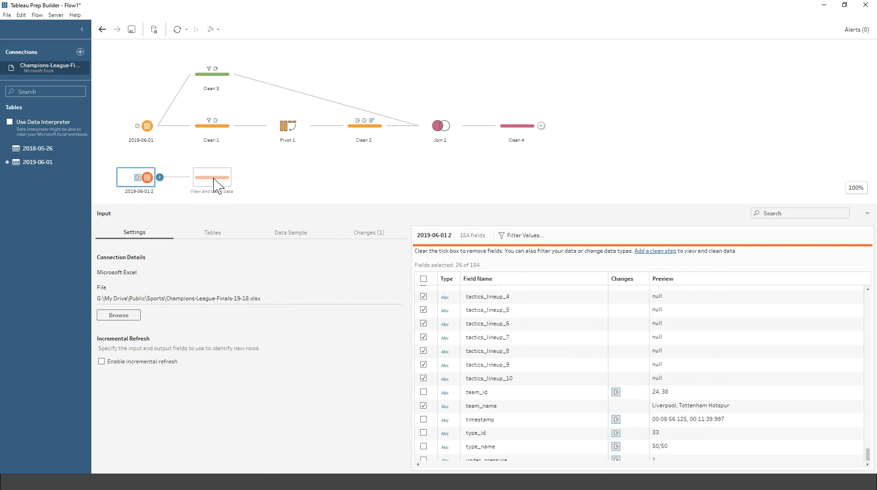
# Add a clean step after the 2019-06-01 2 input and filter event_type to keep only Starting XI.
pyautogui.click(214, 183)
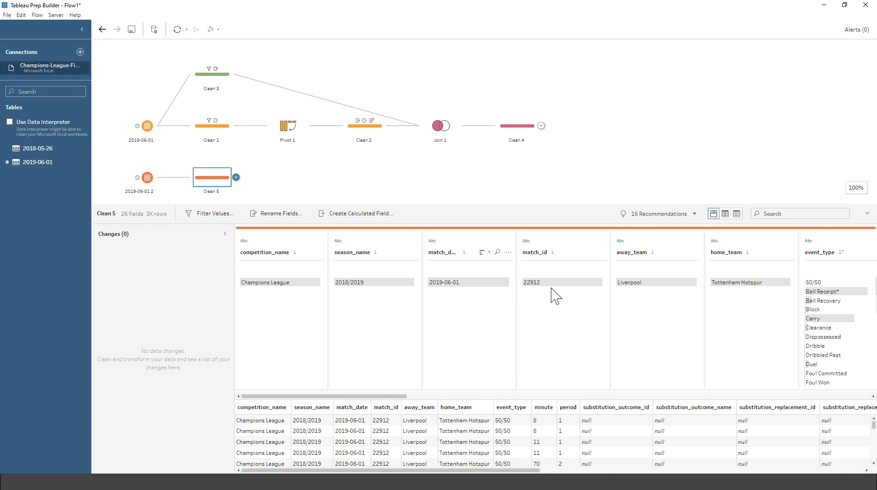
pyautogui.moveTo(359, 396); pyautogui.dragTo(417, 397)
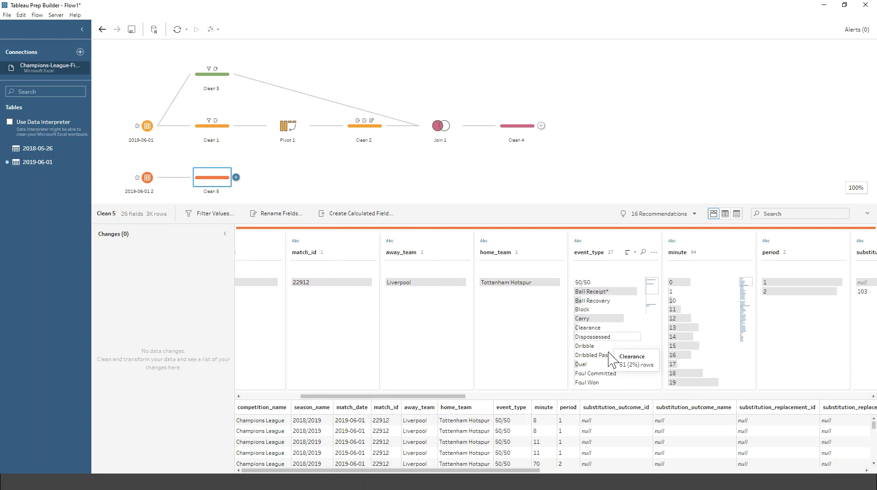
pyautogui.scroll(-2, 612, 359)
pyautogui.scroll(-2, 612, 359)
pyautogui.scroll(5, 611, 324)
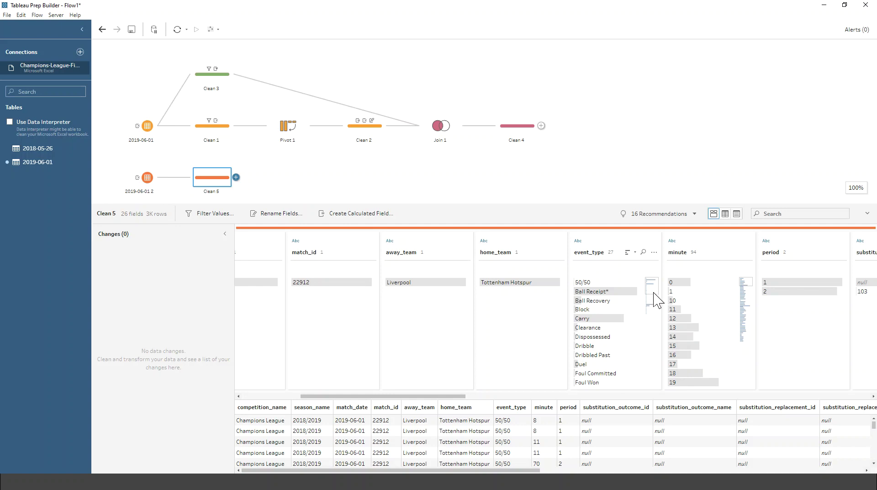
pyautogui.scroll(-4, 658, 299)
pyautogui.scroll(-2, 654, 317)
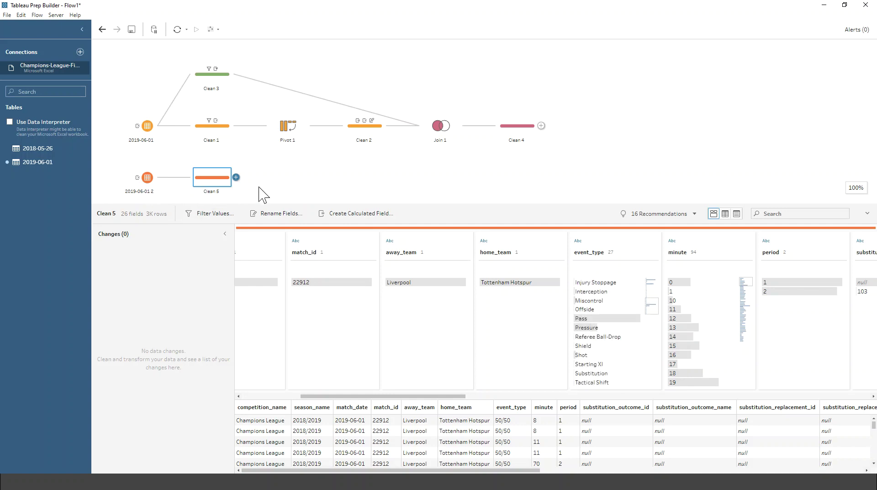
pyautogui.rightClick(601, 366)
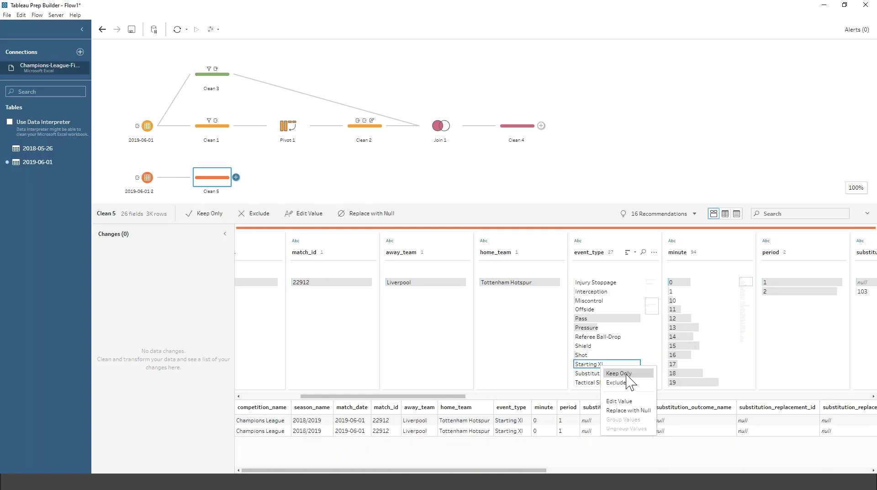
pyautogui.click(628, 375)
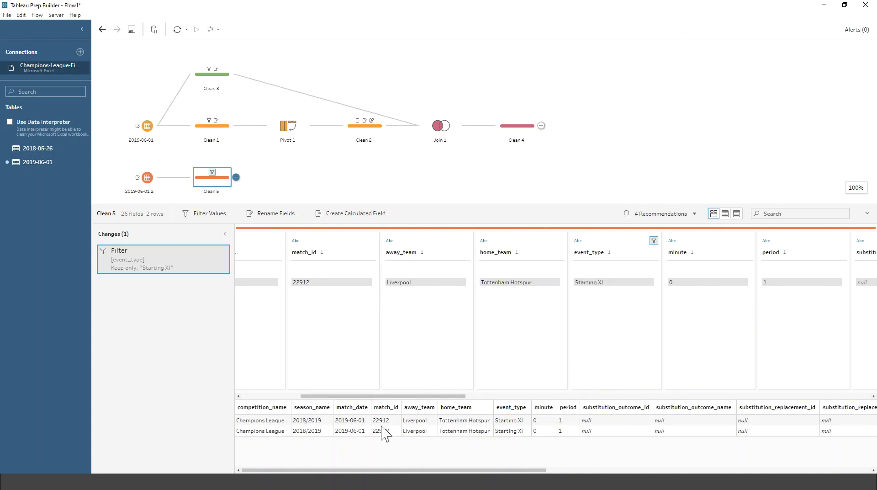
# Examine the formation and lineup columns in the data grid, widening tactics_lineup_0 to read its full values.
pyautogui.moveTo(454, 469); pyautogui.dragTo(776, 470)
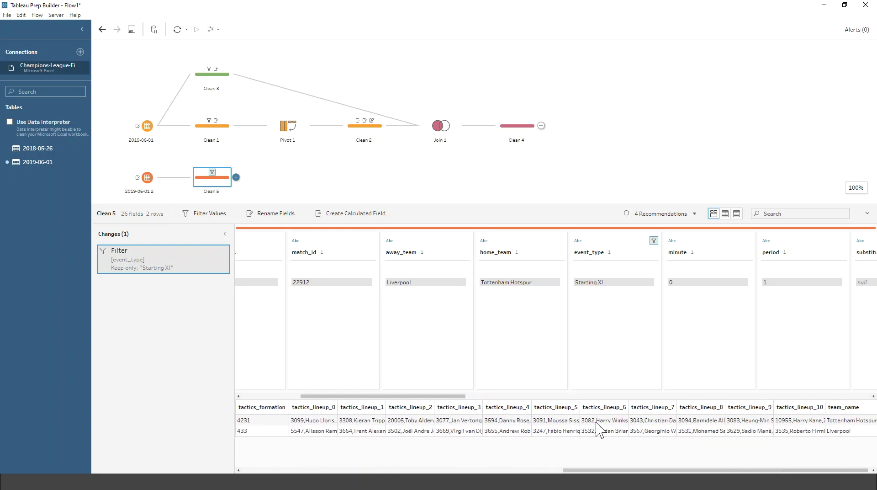
pyautogui.moveTo(707, 470); pyautogui.dragTo(646, 470)
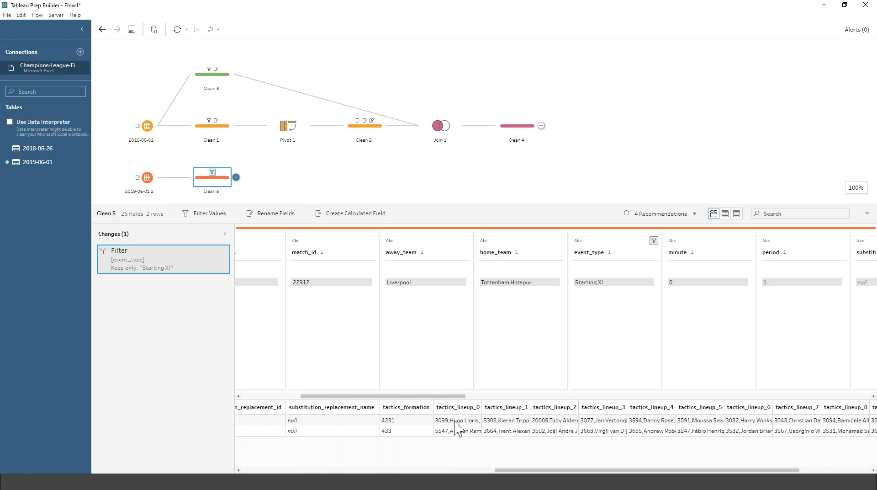
pyautogui.doubleClick(482, 411)
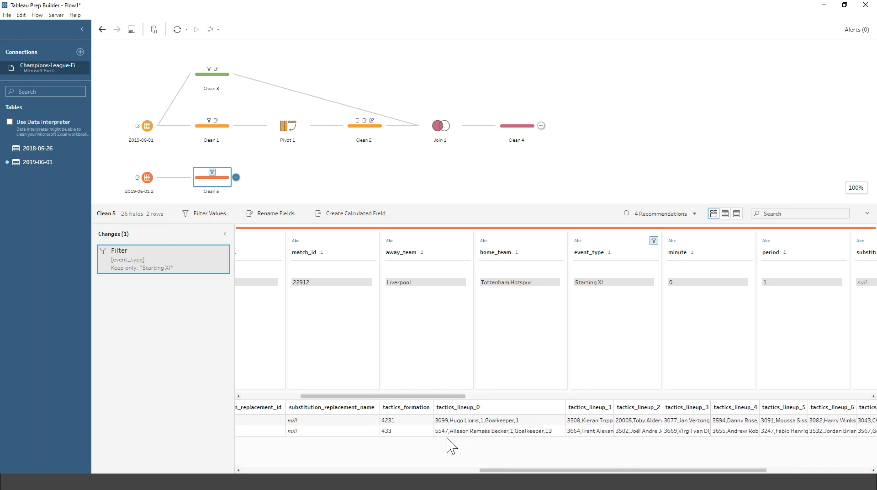
# Add a pivot step after Clean 5 turning tactics_lineup_0 to tactics_lineup_10 from columns to rows, followed by a new clean step.
pyautogui.click(237, 177)
pyautogui.click(259, 227)
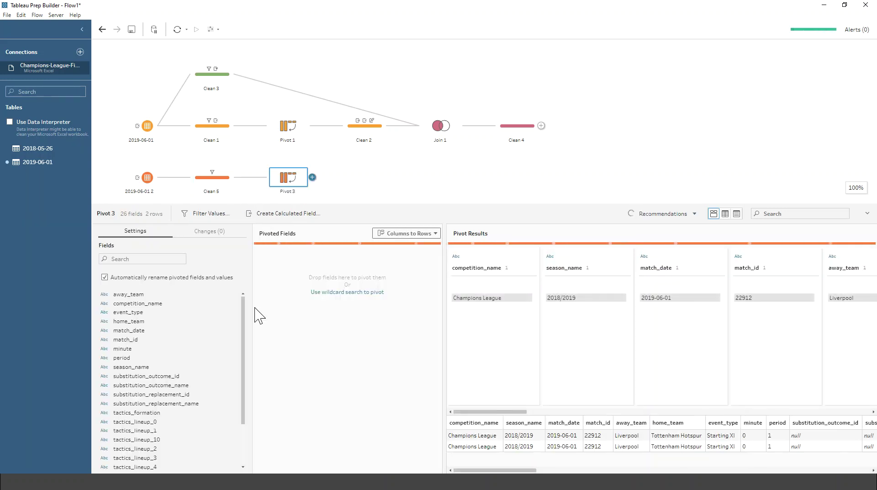
pyautogui.moveTo(245, 367); pyautogui.dragTo(247, 420)
pyautogui.click(166, 366)
pyautogui.keyDown('shift'); pyautogui.click(150, 457); pyautogui.keyUp('shift')
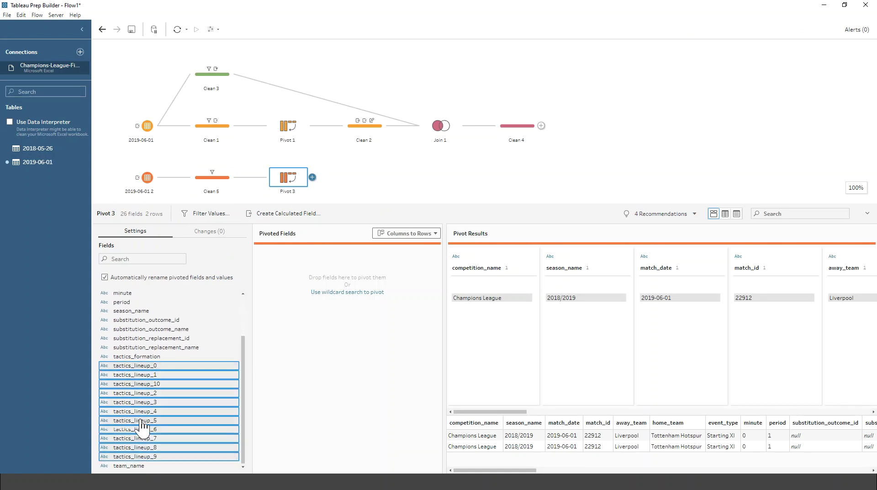
pyautogui.moveTo(237, 393); pyautogui.dragTo(318, 332)
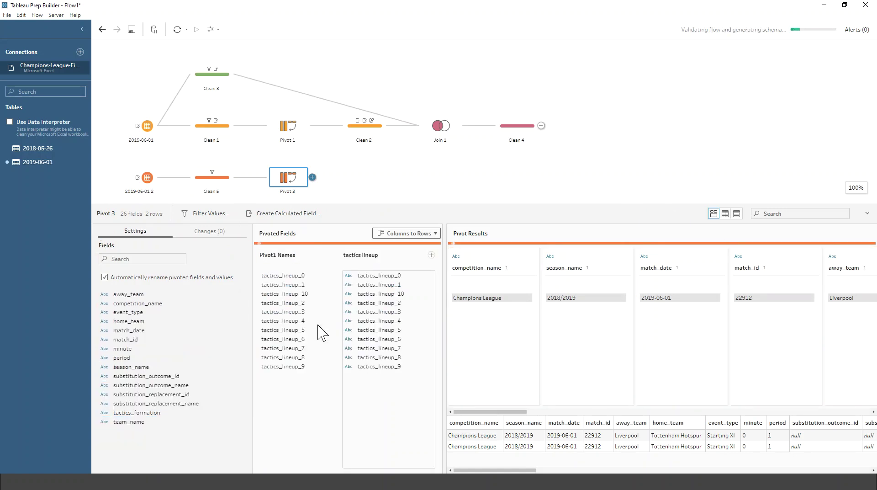
pyautogui.click(312, 177)
pyautogui.click(334, 205)
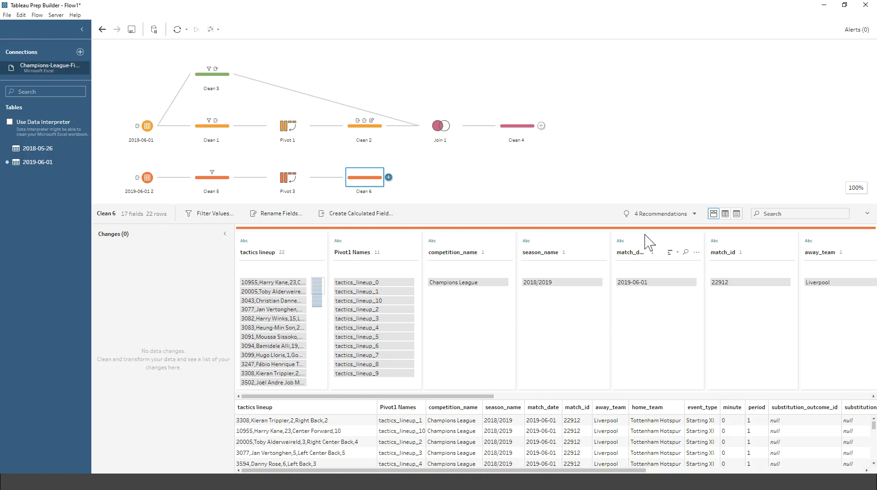
# Review the pivoted lineup rows in the full data grid, checking the tactics lineup, match_id, event_type, minute, period and team_name columns, and return to the profile view.
pyautogui.click(712, 217)
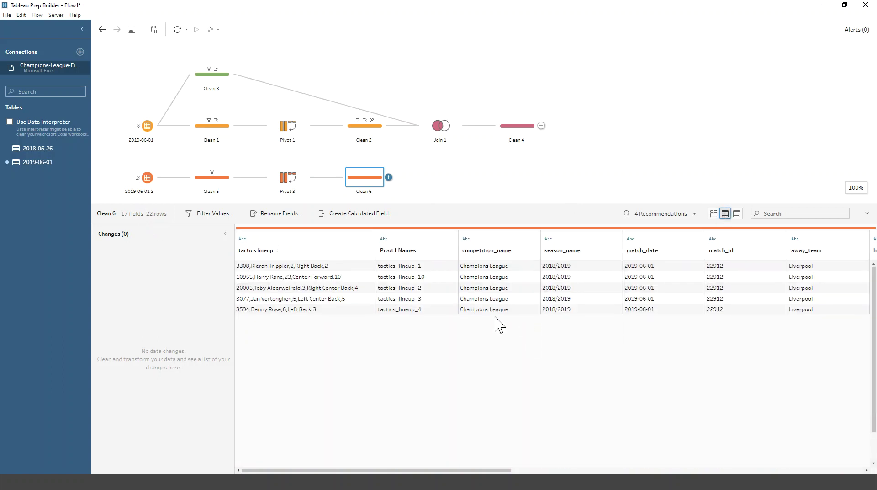
pyautogui.click(264, 267)
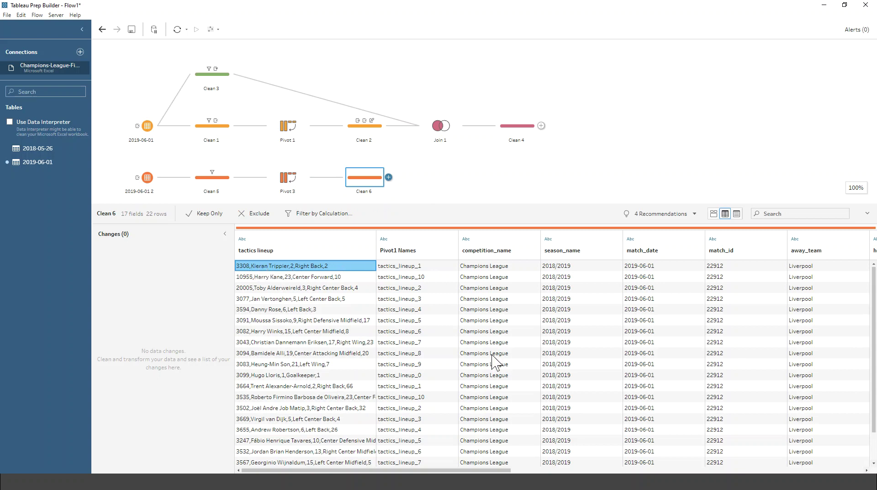
pyautogui.click(707, 267)
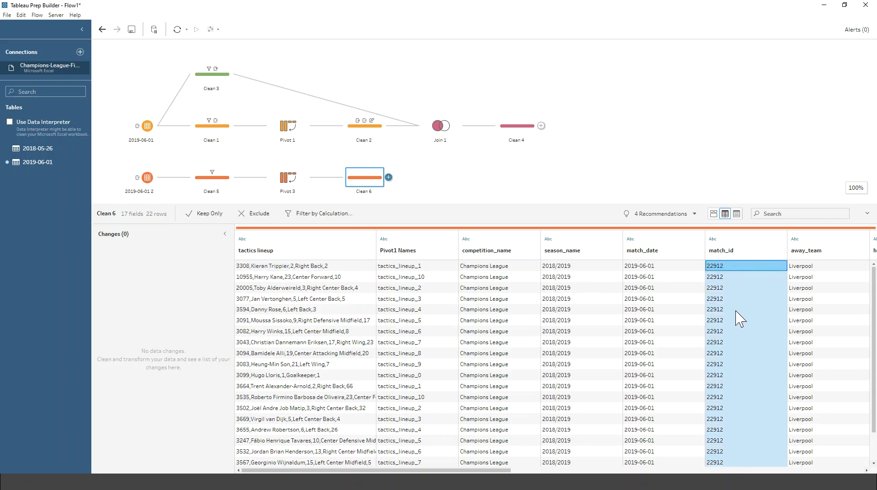
pyautogui.moveTo(491, 470); pyautogui.dragTo(662, 473)
pyautogui.click(614, 266)
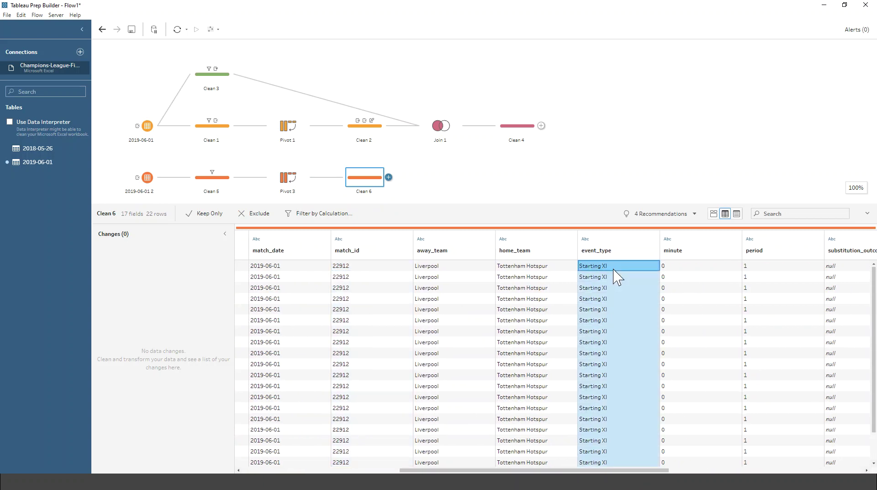
pyautogui.click(702, 268)
pyautogui.click(782, 269)
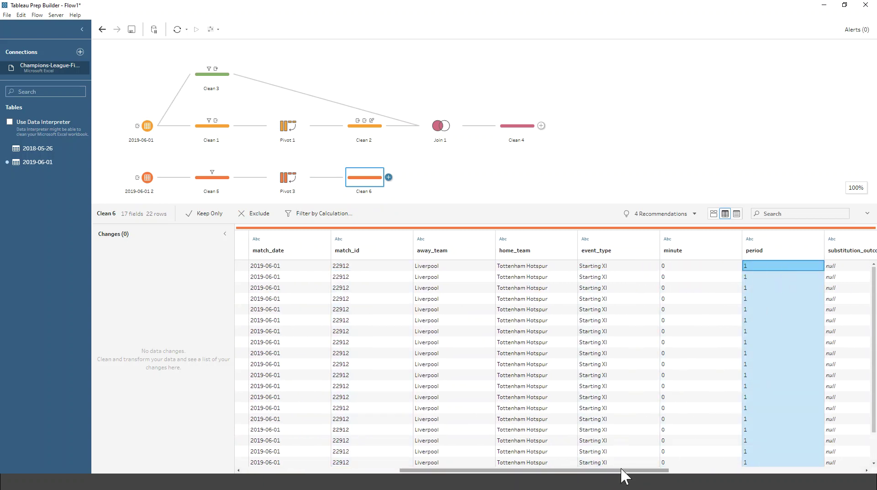
pyautogui.moveTo(622, 471); pyautogui.dragTo(828, 472)
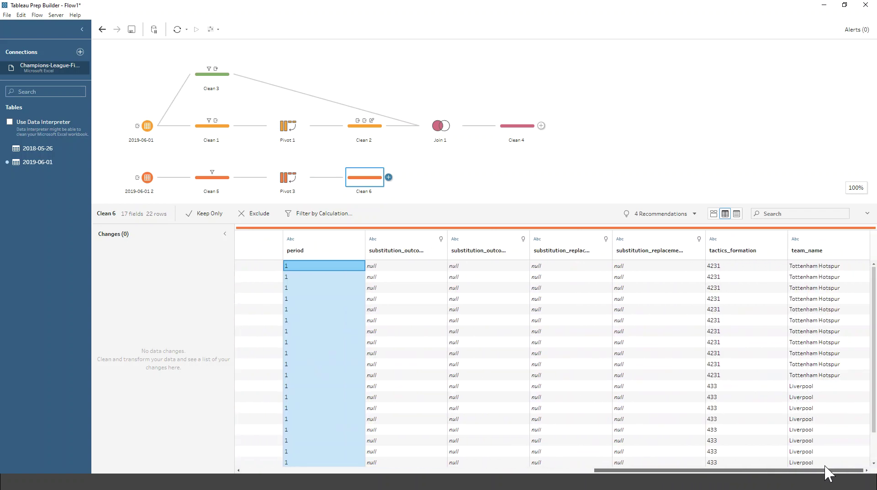
pyautogui.click(828, 268)
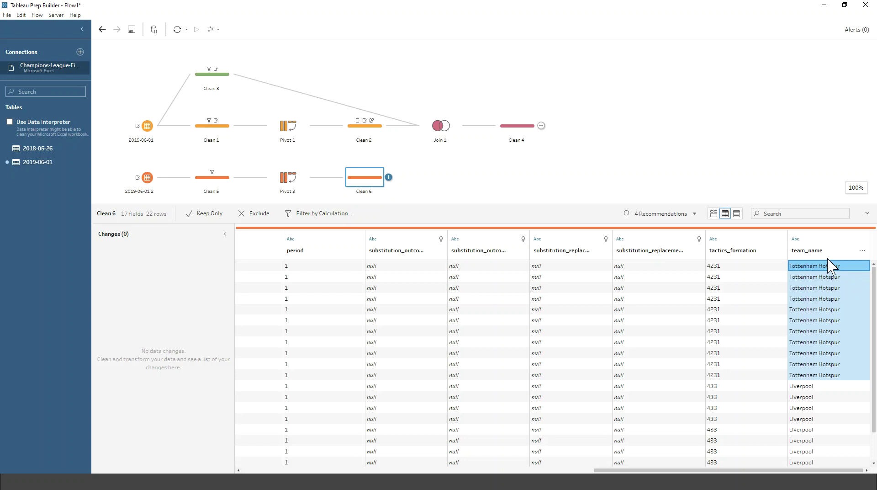
pyautogui.moveTo(721, 470); pyautogui.dragTo(337, 465)
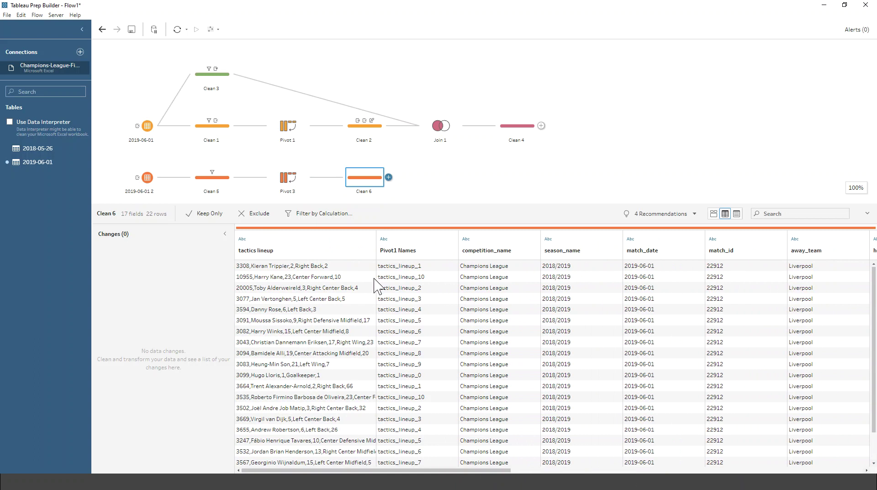
pyautogui.click(714, 214)
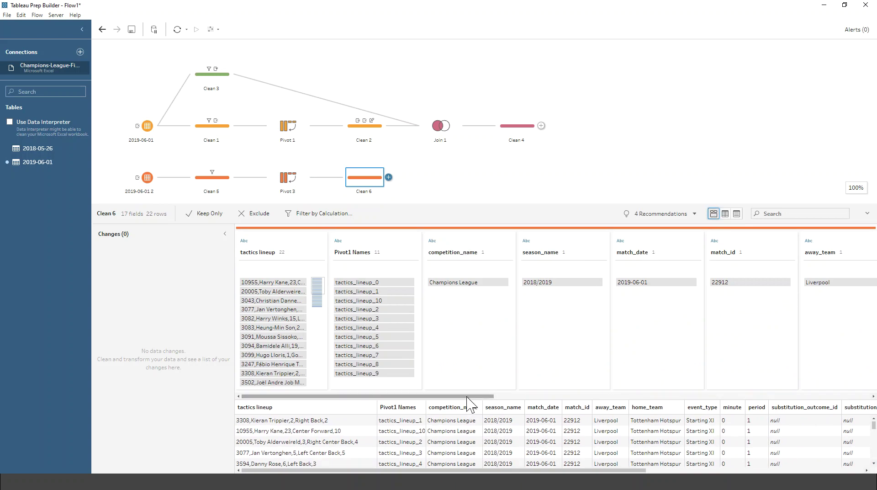
# Remove the Pivot1 Names field in Clean 6 and reload the step's fields.
pyautogui.click(414, 252)
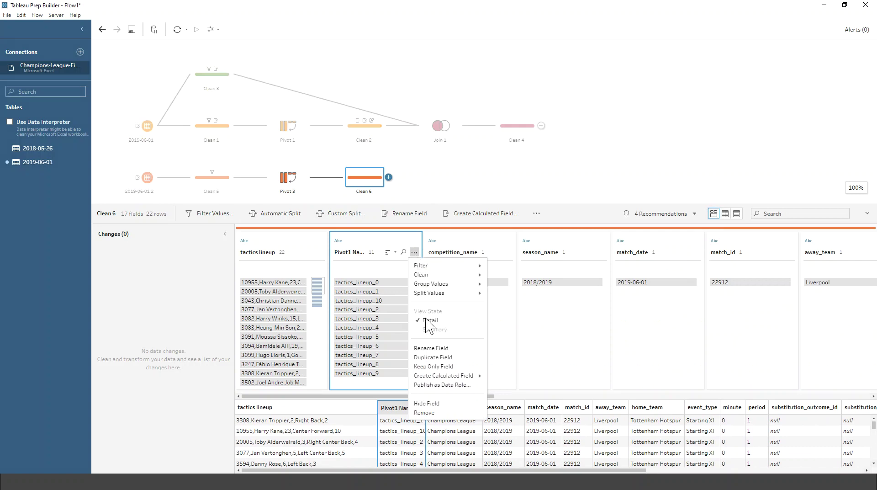
pyautogui.click(437, 412)
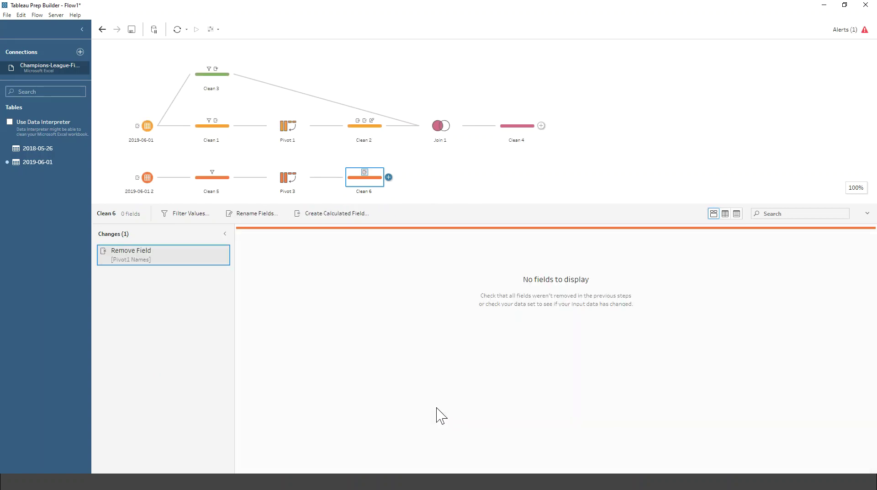
pyautogui.click(388, 190)
pyautogui.click(382, 179)
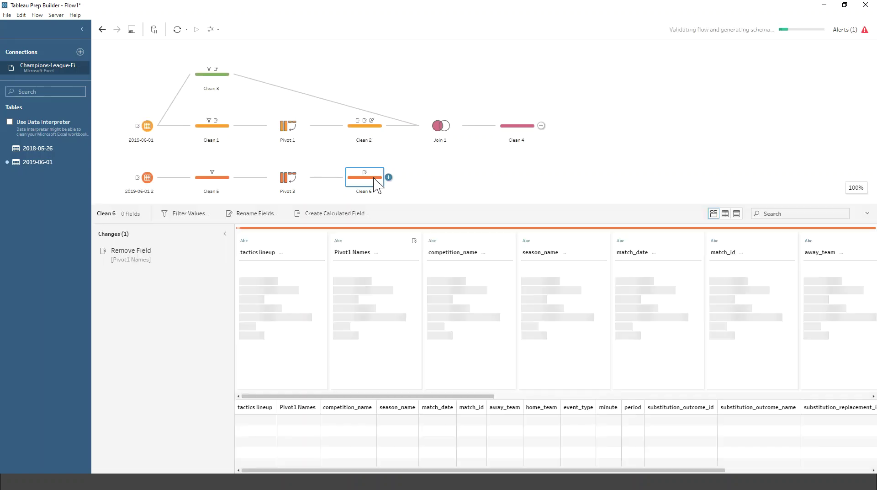
# Remove the minute and period fields and the four substitution outcome and replacement fields from Clean 6.
pyautogui.moveTo(419, 396); pyautogui.dragTo(634, 403)
pyautogui.click(524, 252)
pyautogui.keyDown('ctrl'); pyautogui.click(614, 250); pyautogui.keyUp('ctrl')
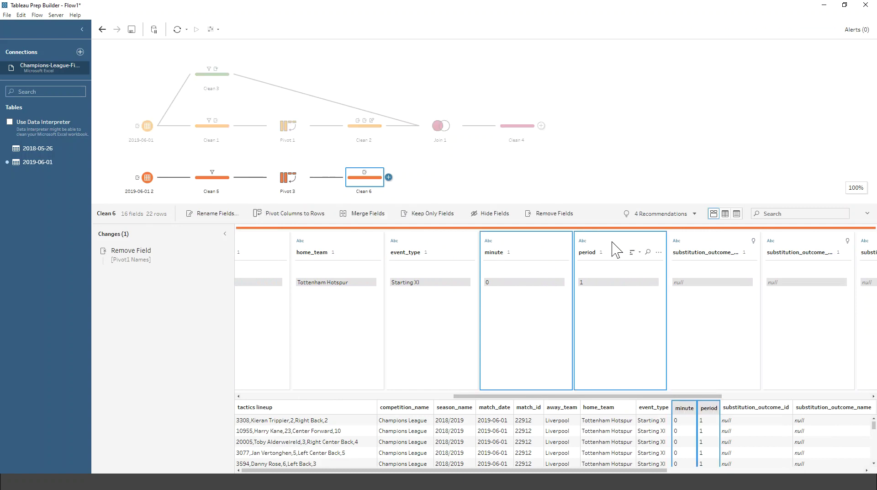
pyautogui.keyDown('ctrl'); pyautogui.click(731, 249); pyautogui.keyUp('ctrl')
pyautogui.moveTo(670, 396); pyautogui.dragTo(770, 398)
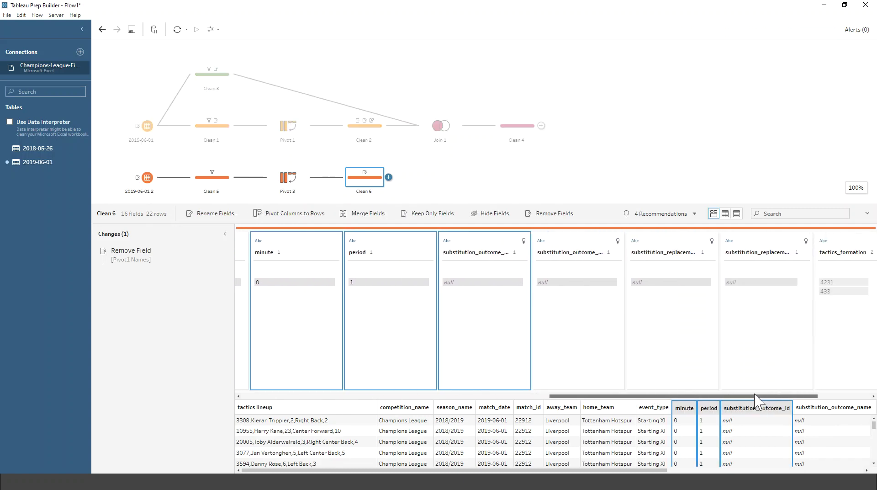
pyautogui.keyDown('ctrl'); pyautogui.click(584, 248); pyautogui.keyUp('ctrl')
pyautogui.keyDown('ctrl'); pyautogui.click(666, 249); pyautogui.keyUp('ctrl')
pyautogui.keyDown('ctrl'); pyautogui.click(754, 246); pyautogui.keyUp('ctrl')
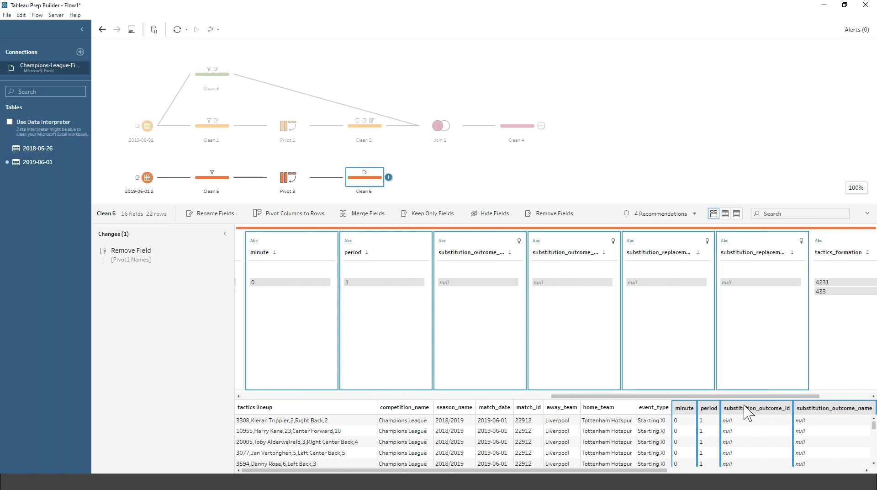
pyautogui.moveTo(752, 401); pyautogui.dragTo(817, 401)
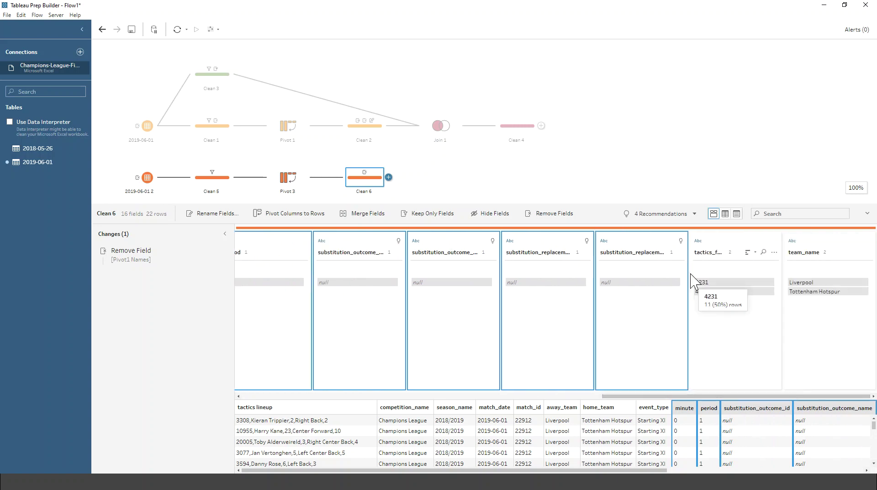
pyautogui.click(554, 213)
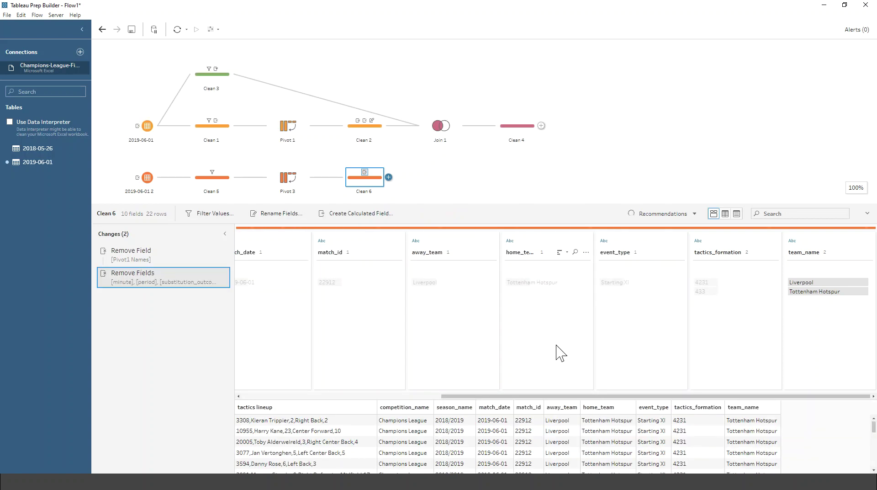
# Split the tactics lineup values automatically into separate fields.
pyautogui.moveTo(641, 396); pyautogui.dragTo(430, 398)
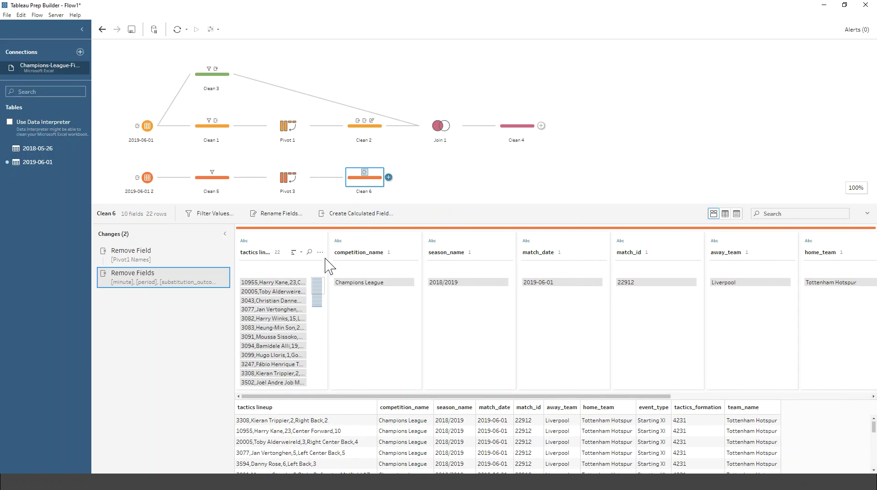
pyautogui.click(320, 252)
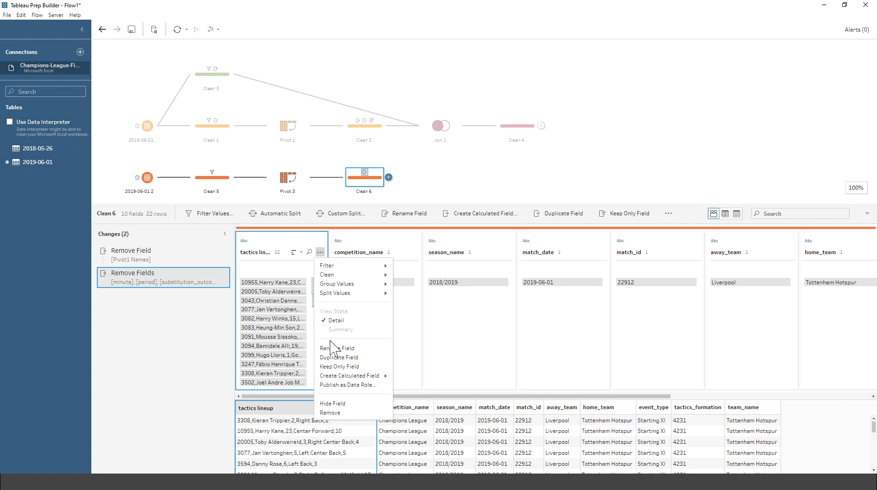
pyautogui.moveTo(348, 294)
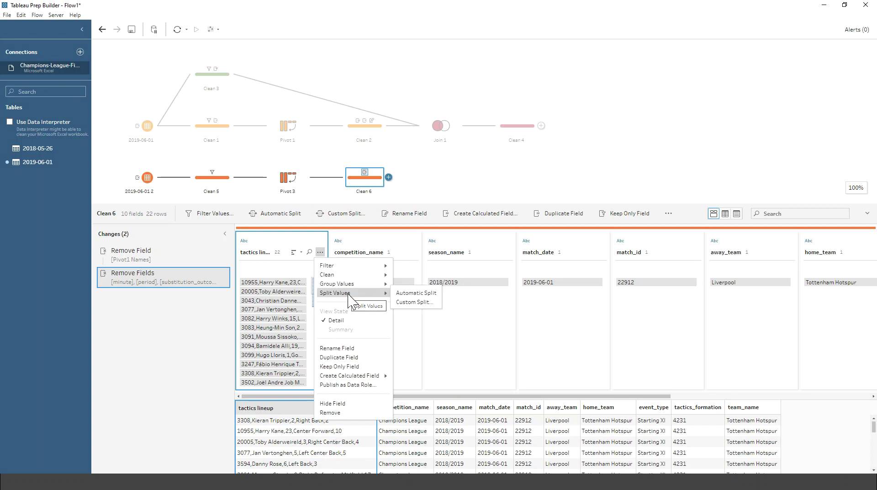
pyautogui.click(416, 292)
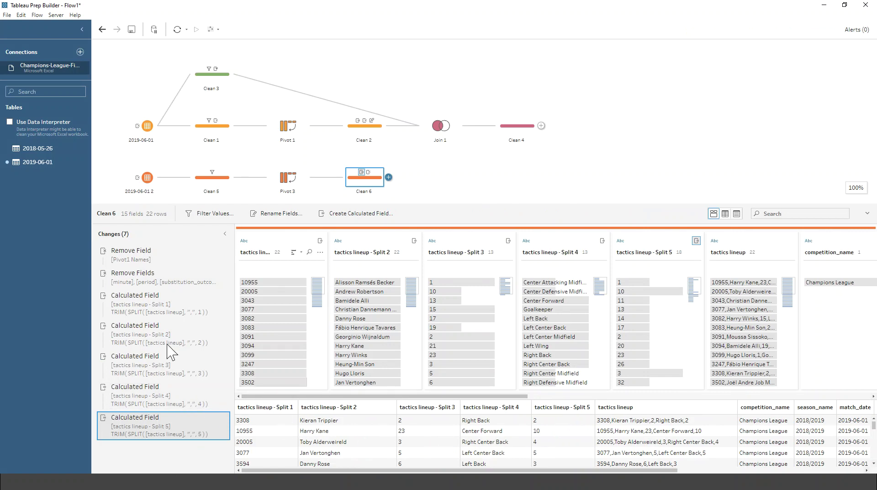
# Rename the tactics lineup Split 1 field as Player_Id and the Split 2 field as Player_Name.
pyautogui.click(320, 252)
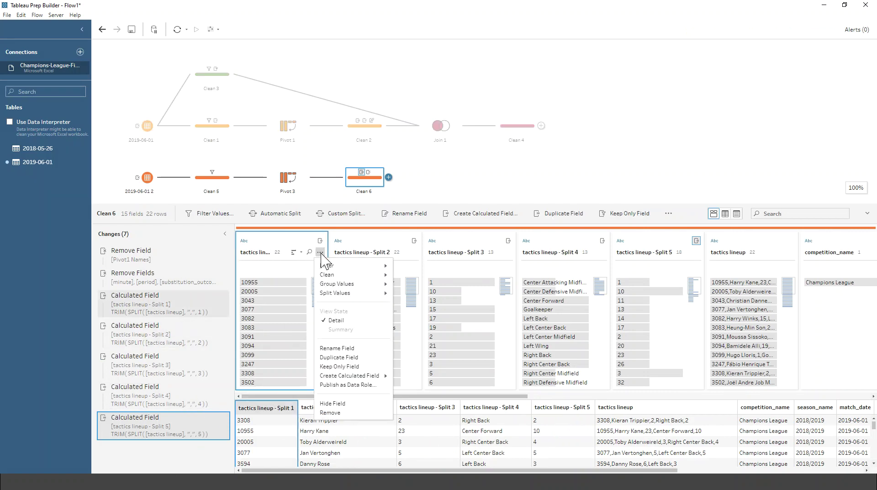
pyautogui.click(352, 348)
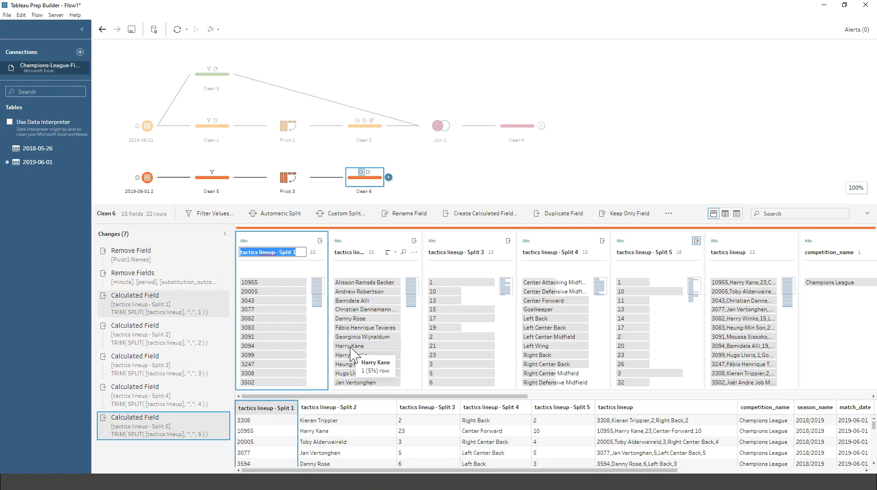
pyautogui.write('Player_Id')
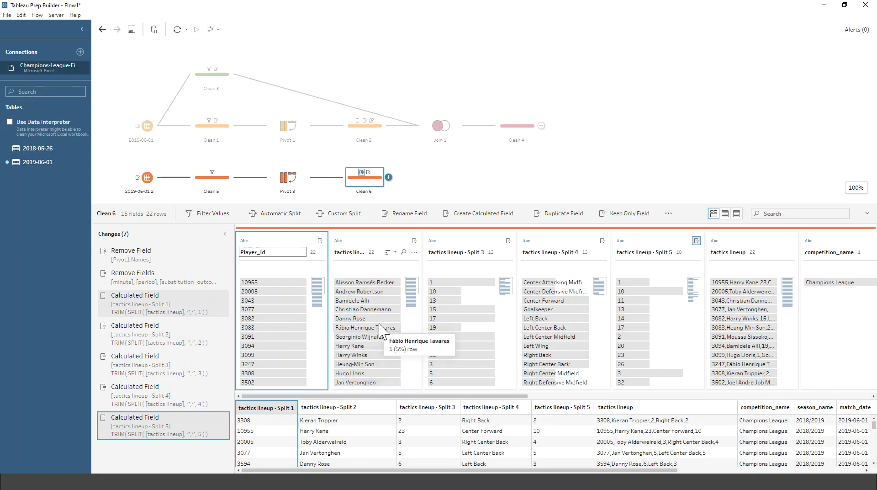
pyautogui.click(351, 257)
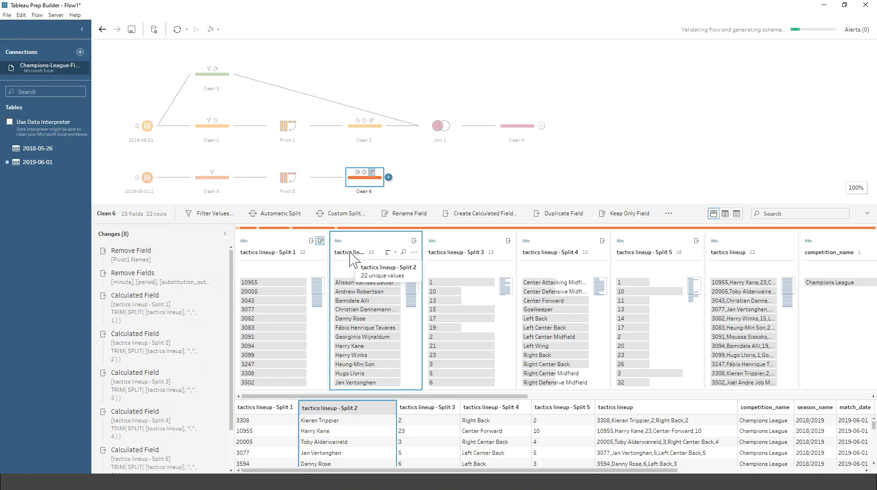
pyautogui.rightClick(351, 253)
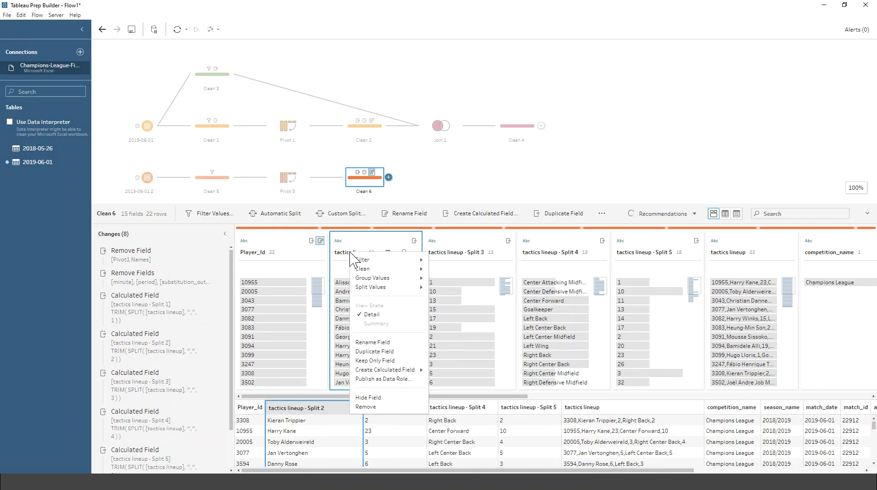
pyautogui.click(377, 343)
pyautogui.write('Player_Name')
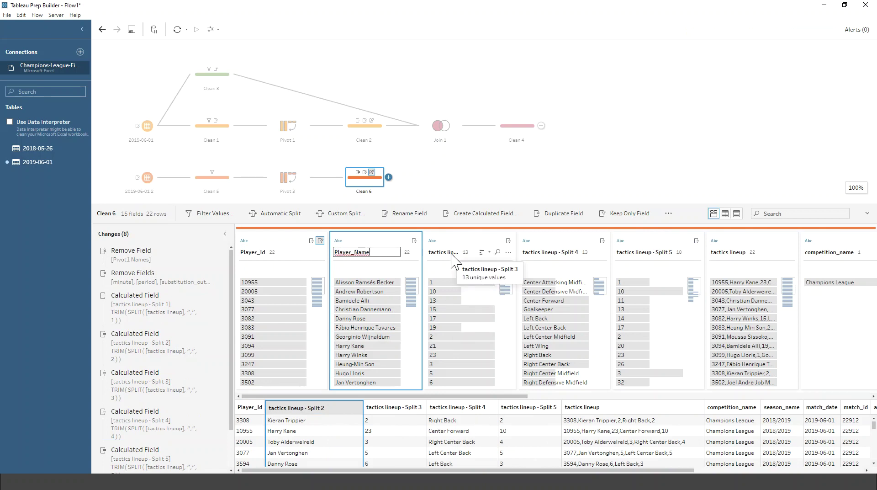
# Rename the tactics lineup Split 3 field as Position_Id and the Split 4 field as Position_Name.
pyautogui.rightClick(452, 256)
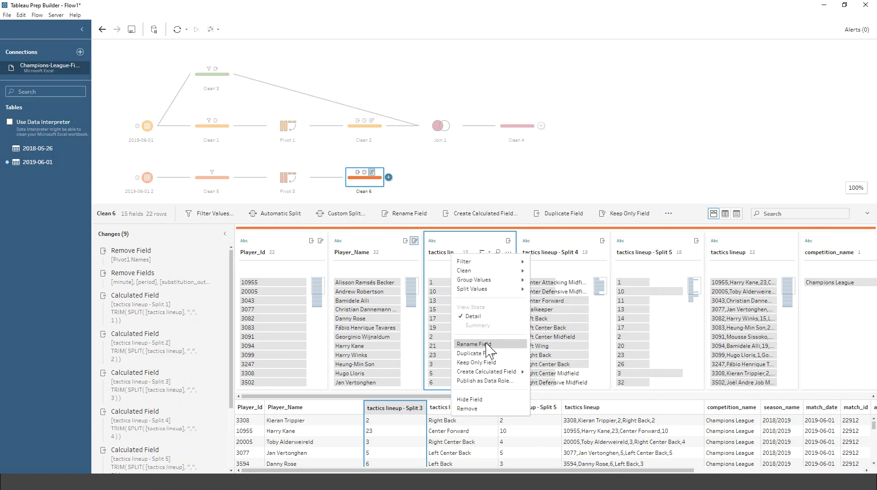
pyautogui.click(486, 345)
pyautogui.write('Position_Id')
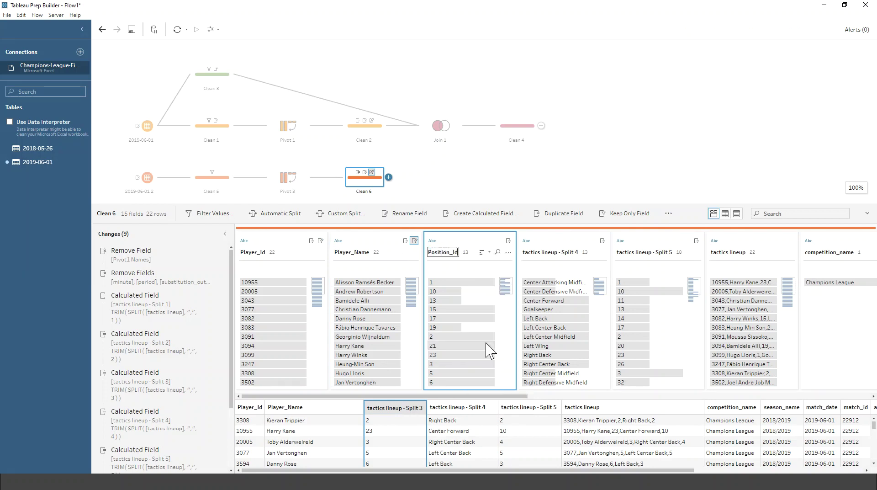
pyautogui.rightClick(543, 257)
pyautogui.press('Escape')
pyautogui.write('Position_Name')
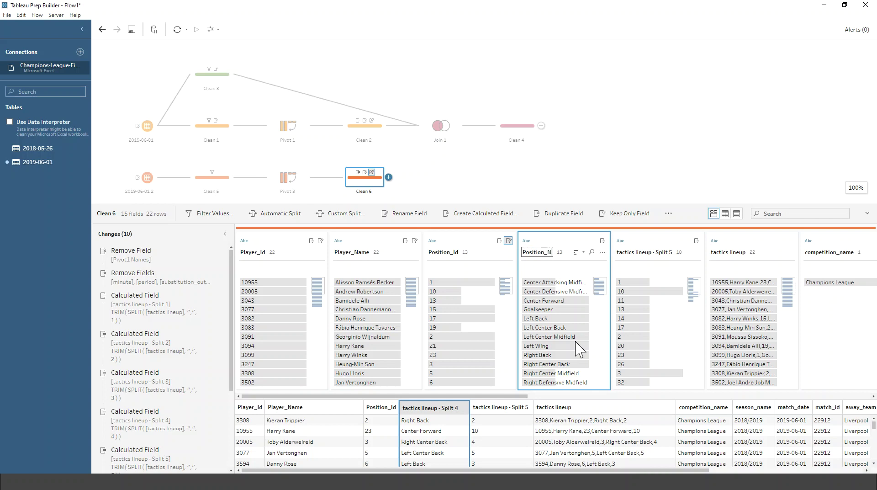
# Rename the tactics lineup Split 5 field as Squad_No.
pyautogui.rightClick(635, 256)
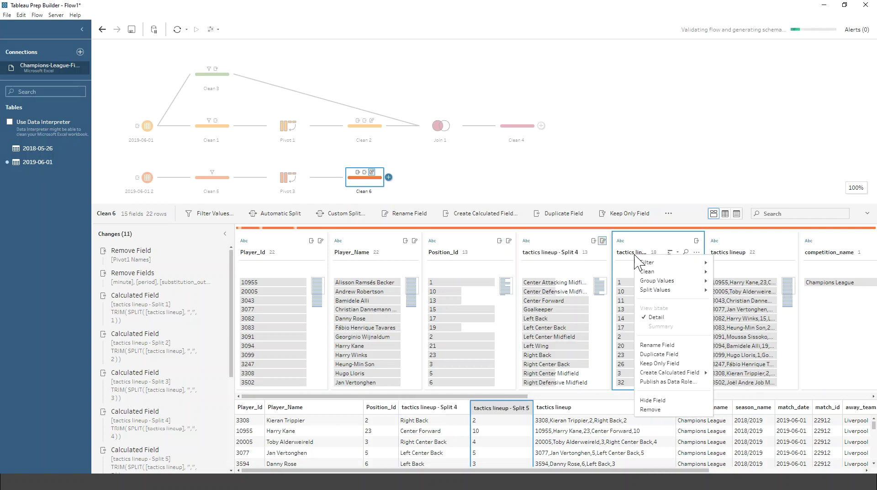
pyautogui.click(667, 346)
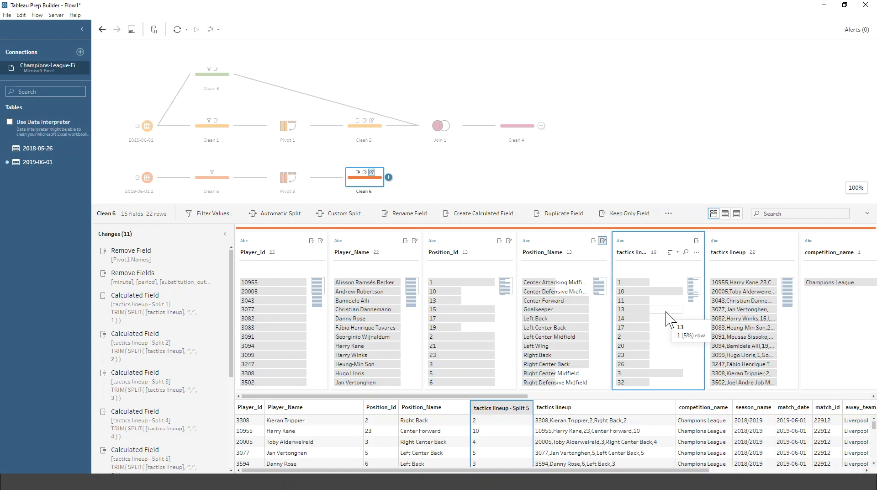
pyautogui.rightClick(640, 254)
pyautogui.click(669, 342)
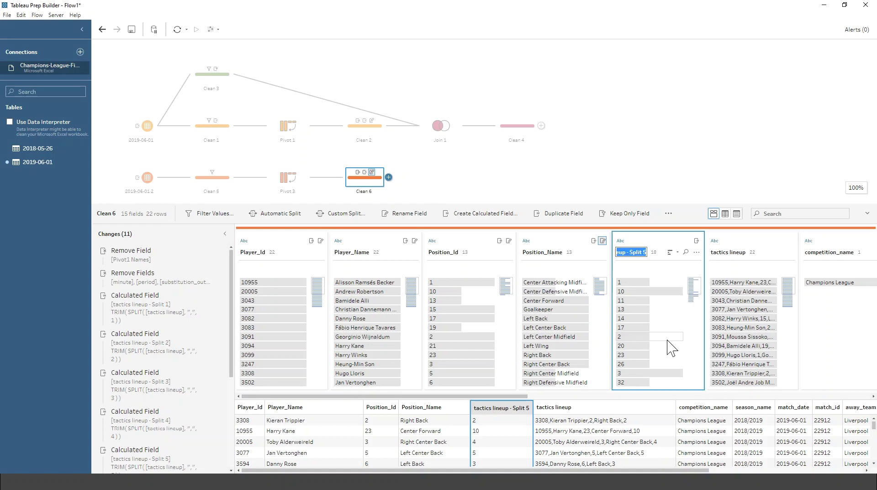
pyautogui.write('Squad_No')
pyautogui.press('Return')
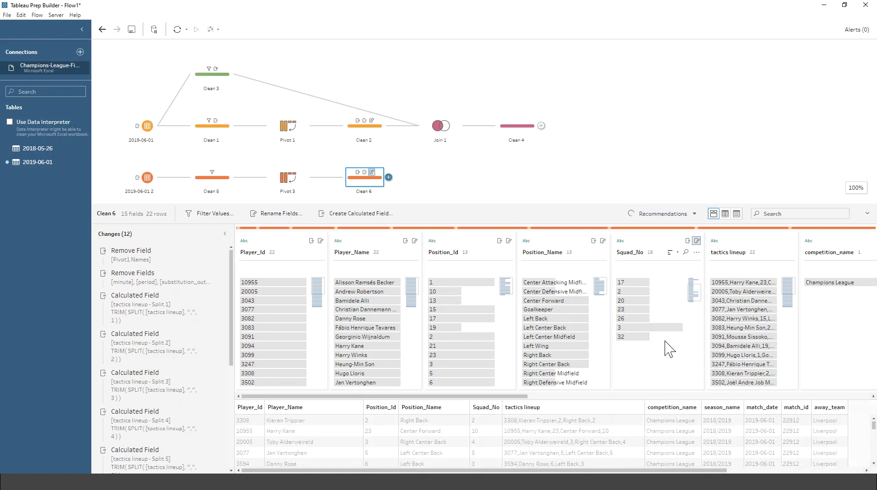
# Check which player and position belong to Squad_No 66, and remove the original tactics lineup field.
pyautogui.click(631, 354)
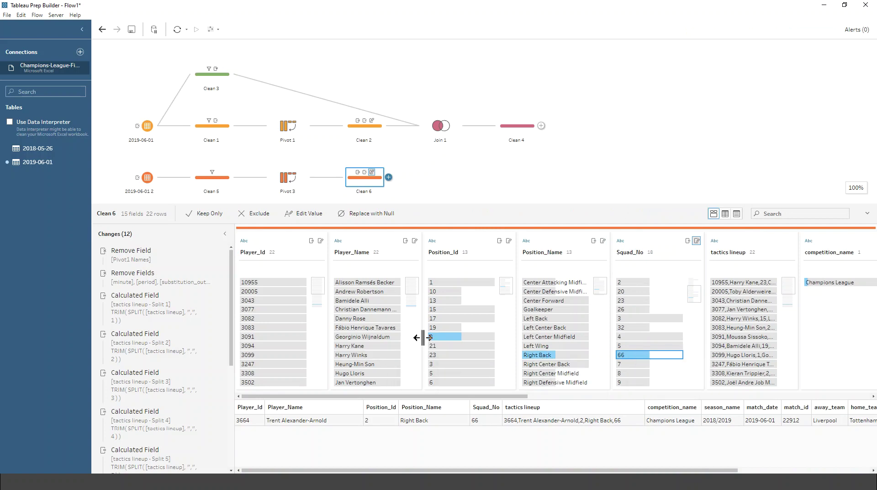
pyautogui.scroll(-4, 382, 320)
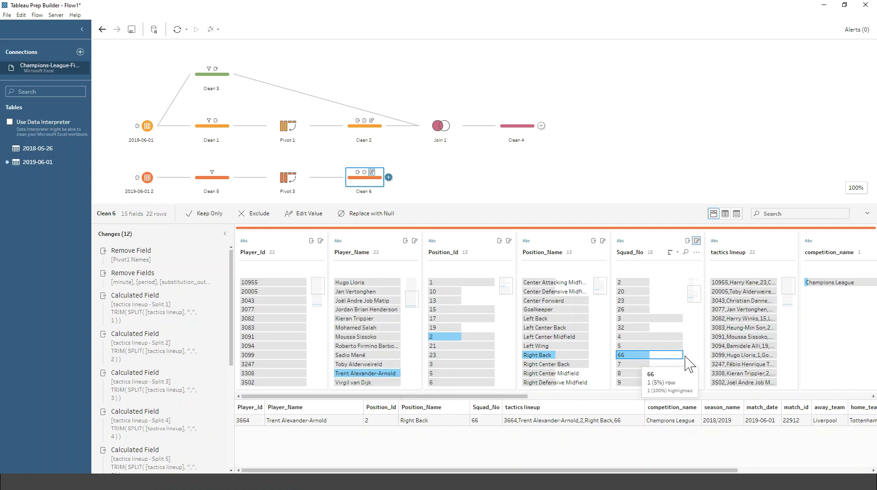
pyautogui.click(652, 357)
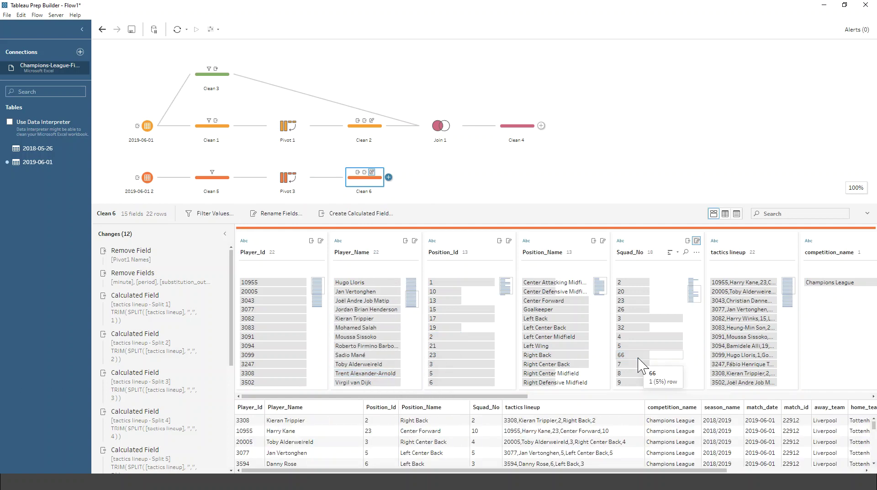
pyautogui.click(790, 252)
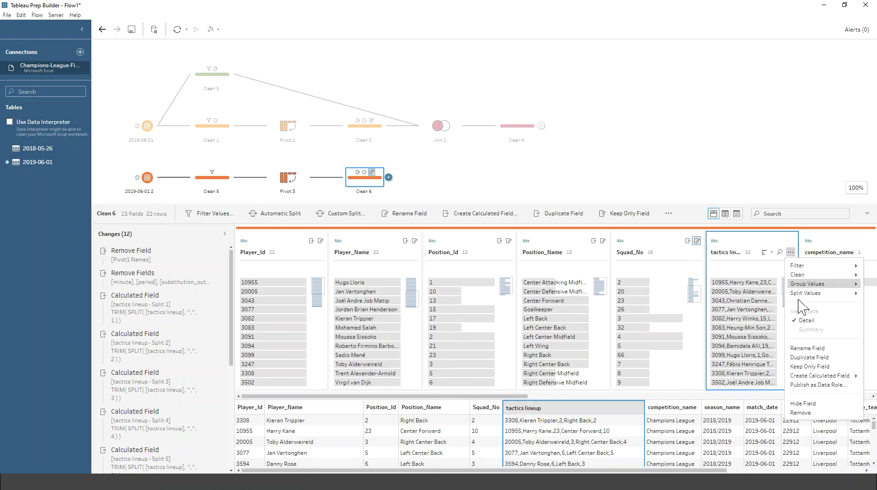
pyautogui.click(807, 412)
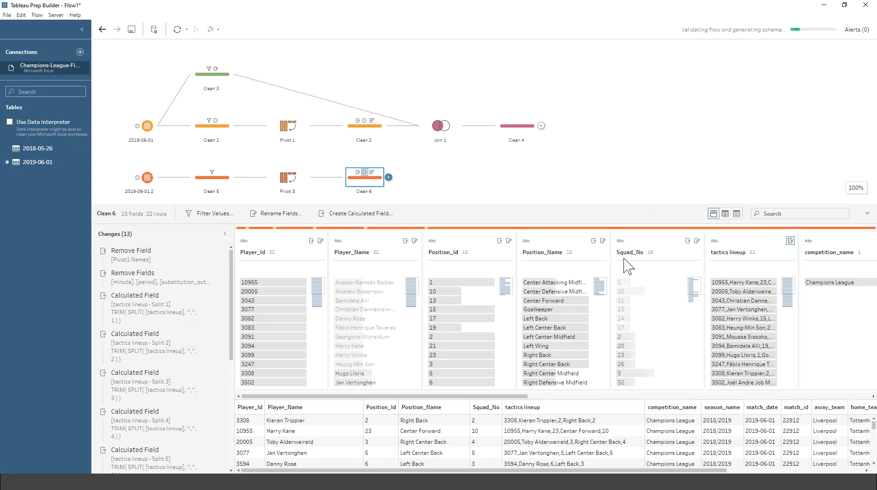
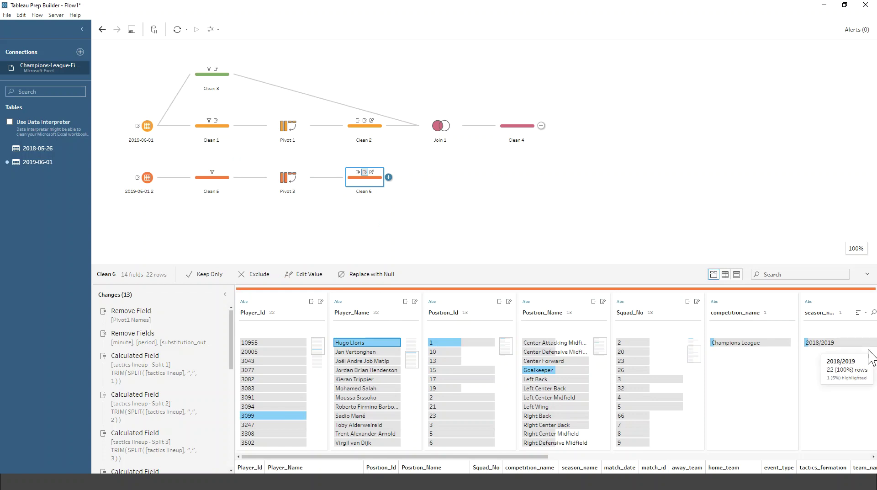
# Add another clean step branching directly from the 2019-06-01 2 input.
pyautogui.moveTo(179, 179)
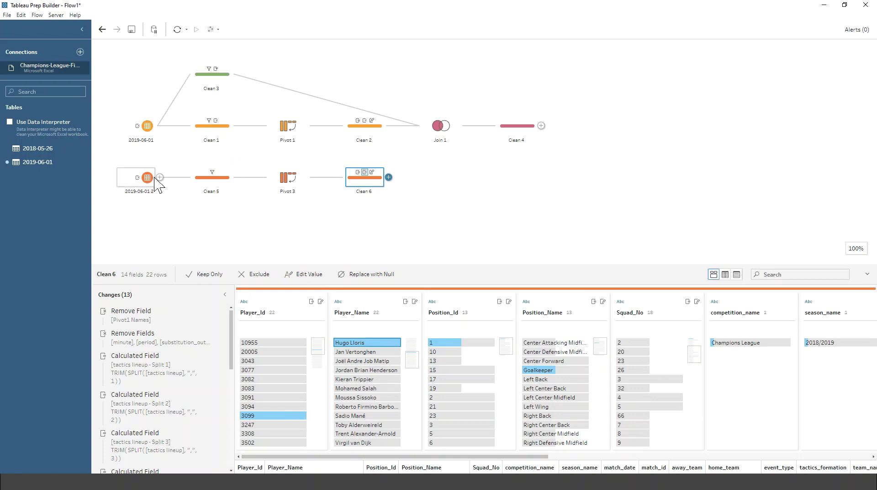
pyautogui.click(157, 178)
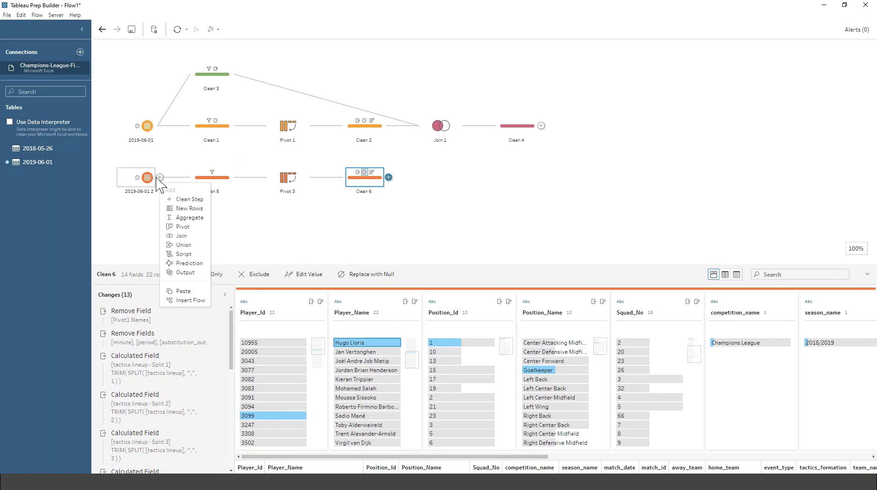
pyautogui.click(186, 200)
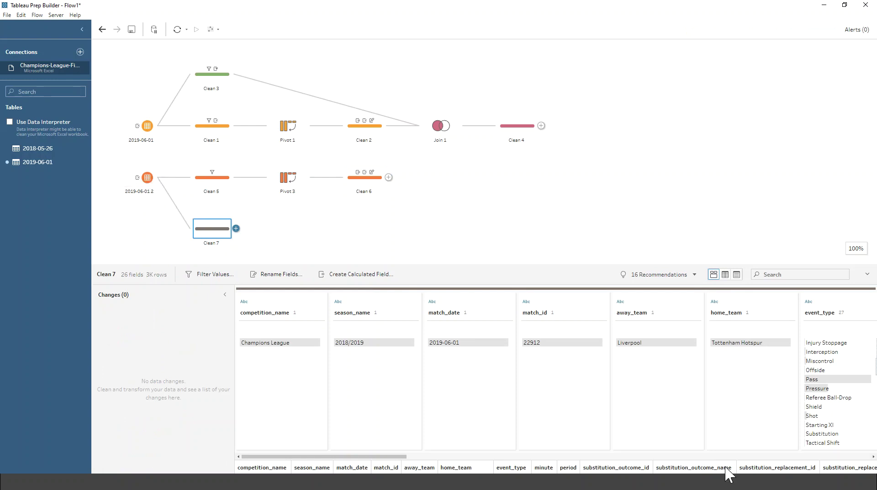
pyautogui.click(446, 466)
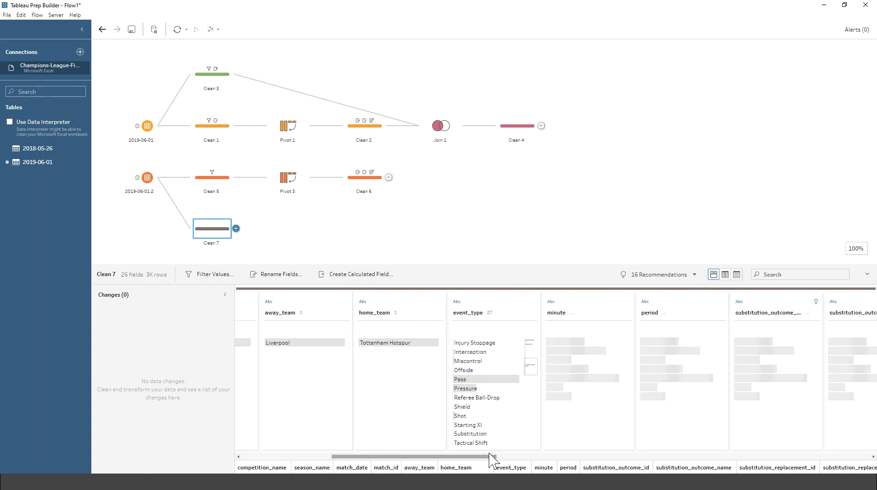
# Filter event_type in Clean 7 to keep only the Substitution rows, and enlarge the data pane.
pyautogui.click(475, 433)
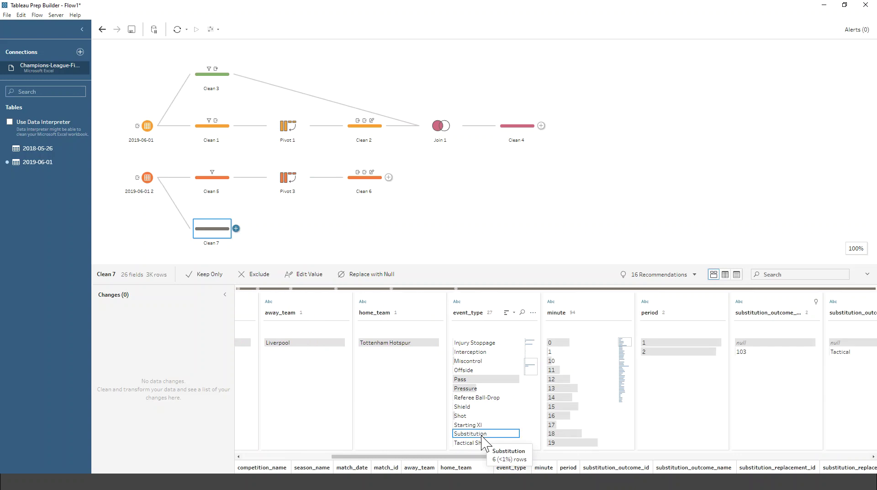
pyautogui.rightClick(484, 440)
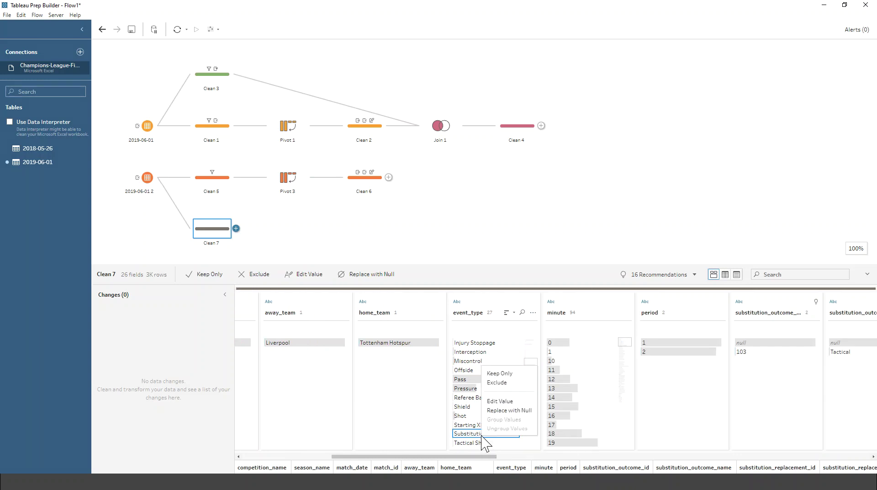
pyautogui.click(502, 373)
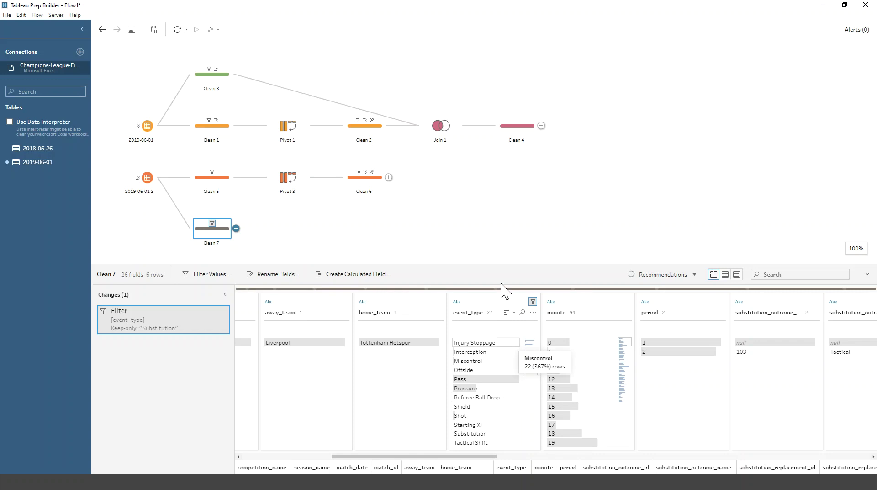
pyautogui.moveTo(508, 236); pyautogui.dragTo(511, 200)
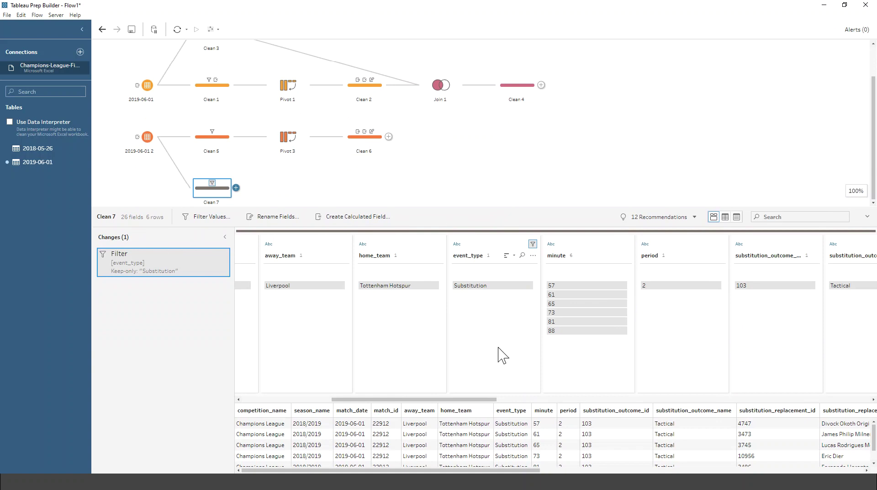
# Try keeping only match_id, minute, period, substitution_replacement_id and substitution_replacement_name in Clean 7, and remove that Keep Fields change.
pyautogui.moveTo(482, 399)
pyautogui.mouseDown()
pyautogui.moveTo(358, 399)
pyautogui.moveTo(524, 403)
pyautogui.moveTo(432, 402)
pyautogui.moveTo(491, 399)
pyautogui.mouseUp()
pyautogui.click(363, 244)
pyautogui.keyDown('ctrl'); pyautogui.click(492, 251); pyautogui.keyUp('ctrl')
pyautogui.keyDown('ctrl'); pyautogui.click(585, 247); pyautogui.keyUp('ctrl')
pyautogui.moveTo(514, 399); pyautogui.dragTo(596, 408)
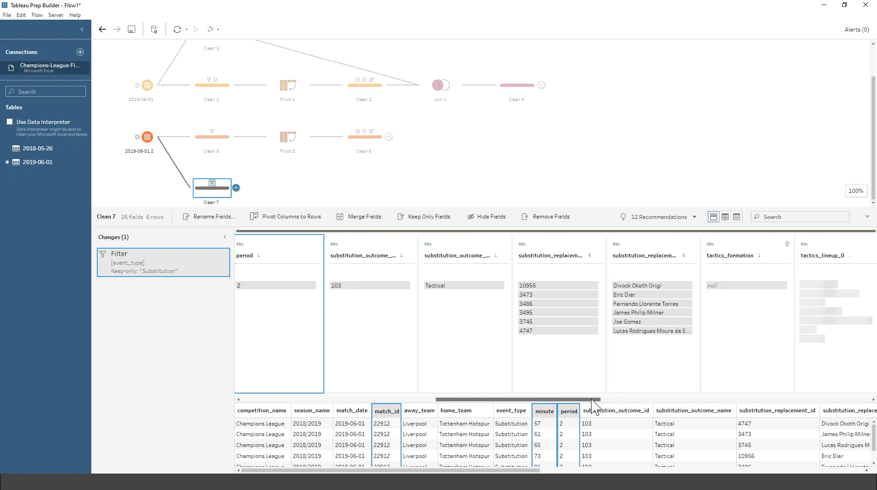
pyautogui.keyDown('ctrl'); pyautogui.click(544, 251); pyautogui.keyUp('ctrl')
pyautogui.keyDown('ctrl'); pyautogui.click(636, 254); pyautogui.keyUp('ctrl')
pyautogui.moveTo(587, 399); pyautogui.dragTo(617, 401)
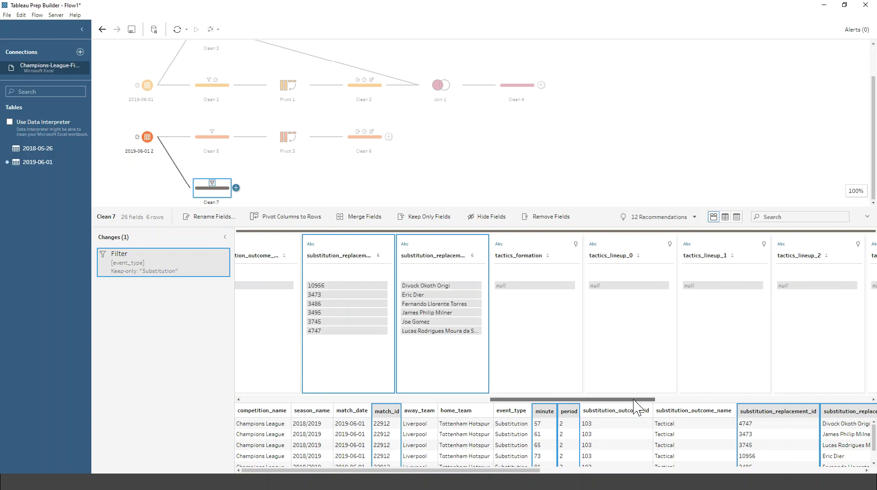
pyautogui.rightClick(462, 247)
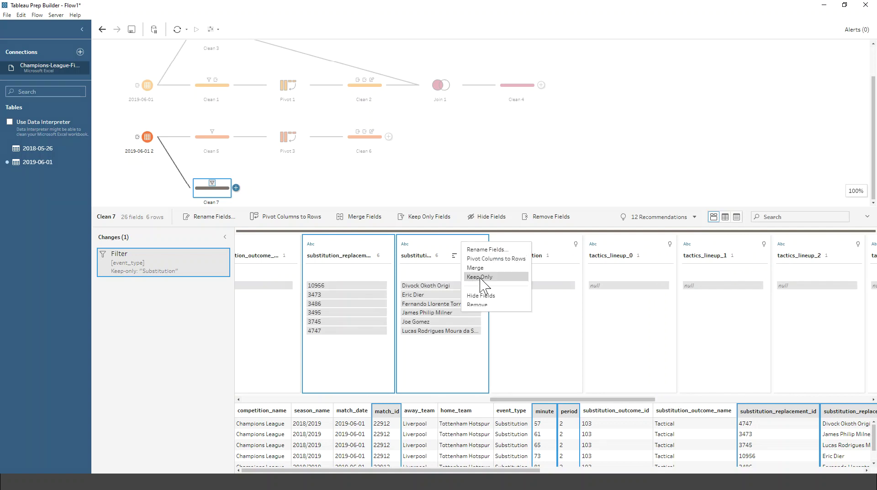
pyautogui.click(480, 277)
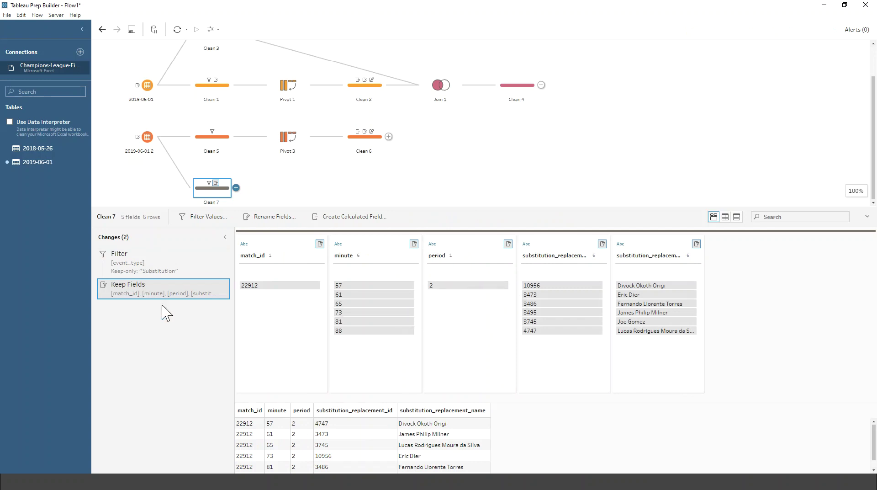
pyautogui.click(224, 284)
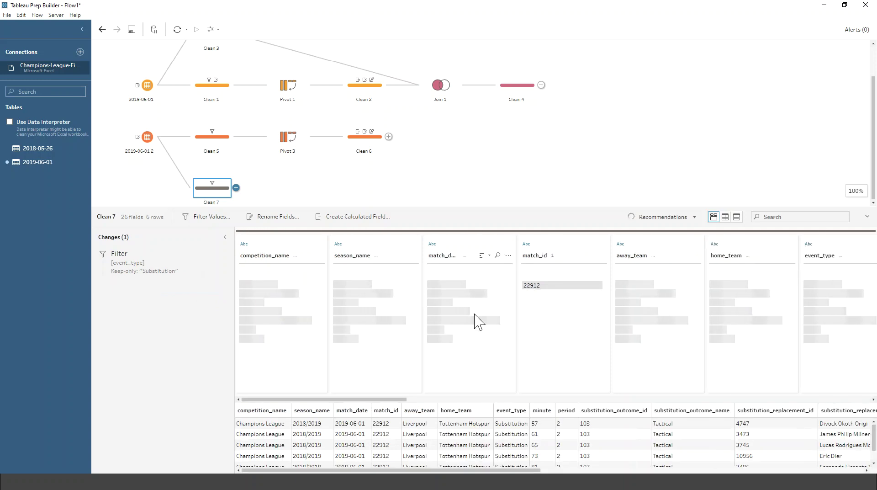
pyautogui.click(546, 255)
pyautogui.moveTo(391, 399); pyautogui.dragTo(522, 399)
pyautogui.keyDown('ctrl'); pyautogui.click(433, 256); pyautogui.keyUp('ctrl')
pyautogui.keyDown('ctrl'); pyautogui.click(518, 252); pyautogui.keyUp('ctrl')
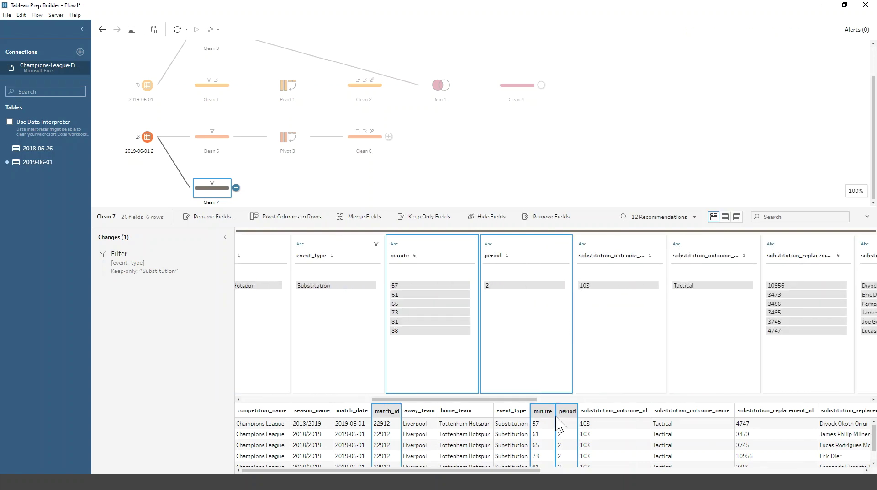
pyautogui.moveTo(521, 400); pyautogui.dragTo(566, 400)
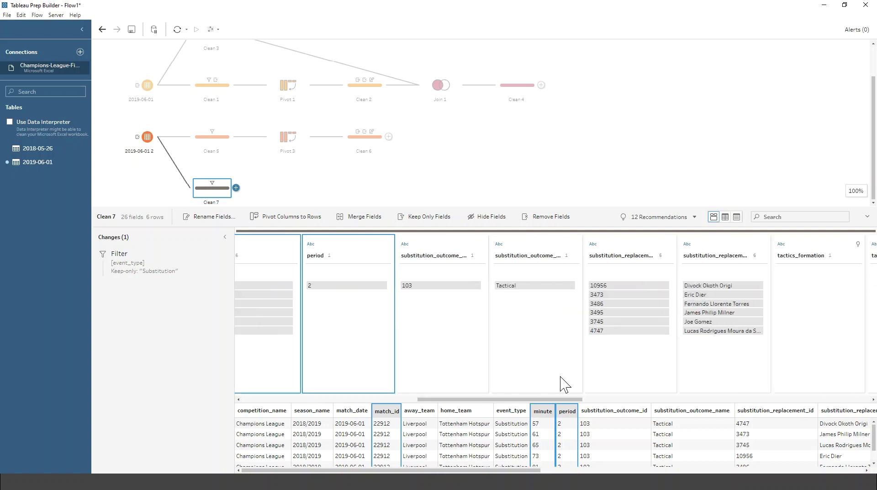
pyautogui.keyDown('ctrl'); pyautogui.click(529, 253); pyautogui.keyUp('ctrl')
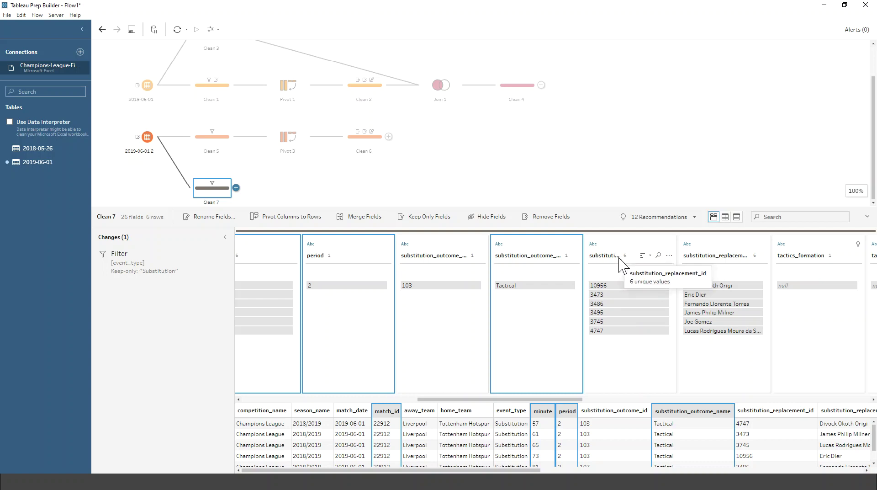
pyautogui.keyDown('ctrl'); pyautogui.click(636, 250); pyautogui.keyUp('ctrl')
pyautogui.keyDown('ctrl'); pyautogui.click(716, 250); pyautogui.keyUp('ctrl')
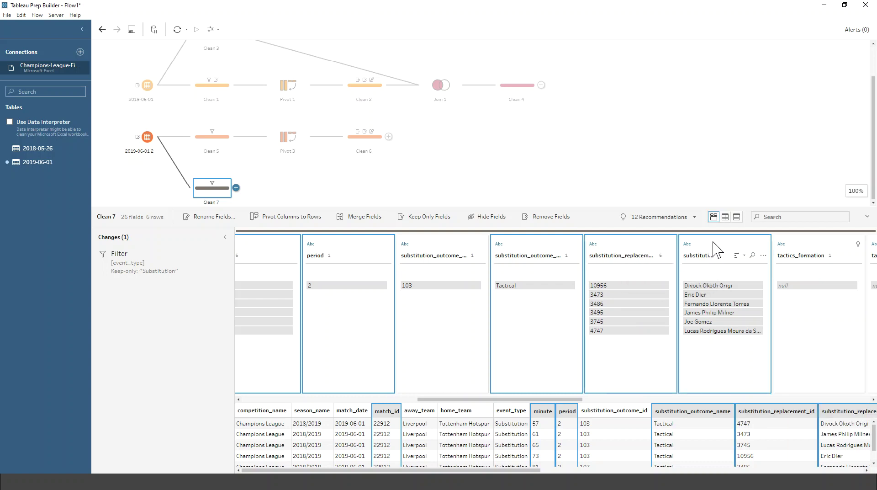
pyautogui.moveTo(572, 399); pyautogui.dragTo(514, 402)
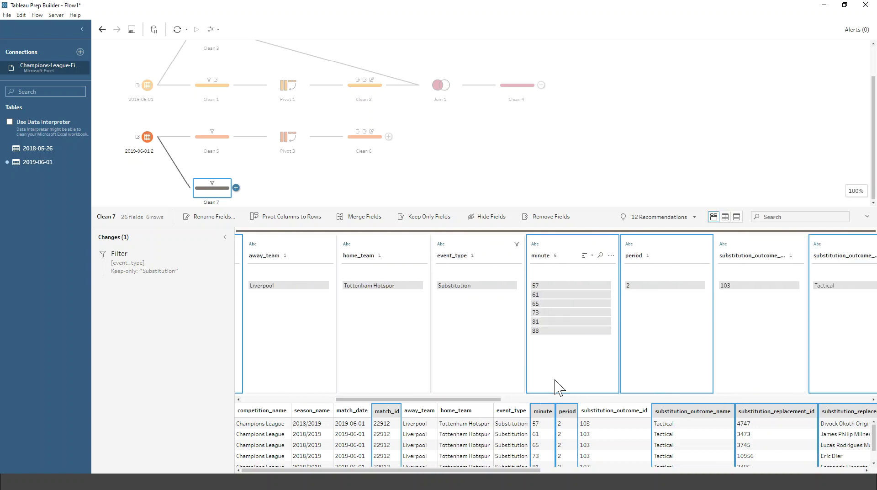
# Include the player_id and player_name fields in the 2019-06-01 2 input.
pyautogui.click(150, 141)
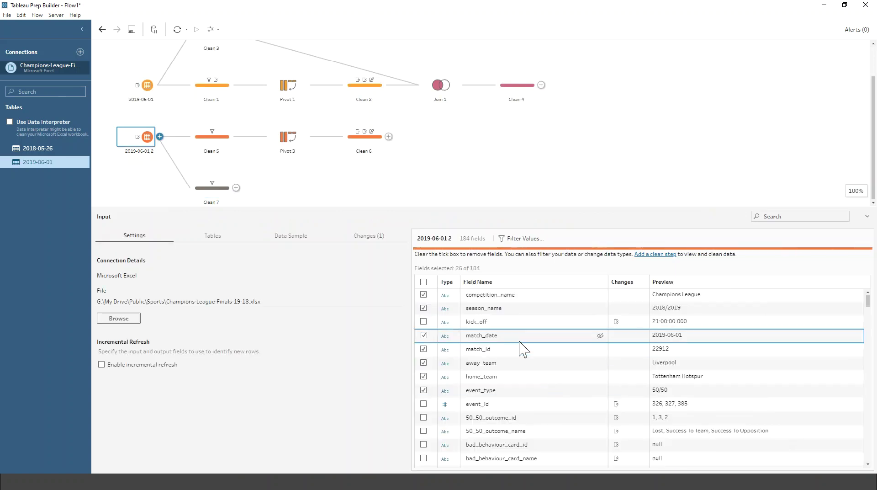
pyautogui.scroll(-10, 520, 349)
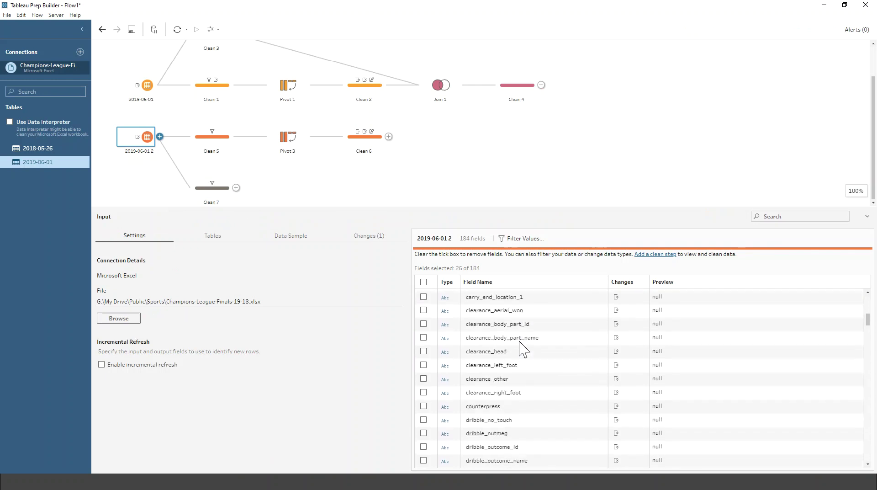
pyautogui.scroll(-10, 520, 350)
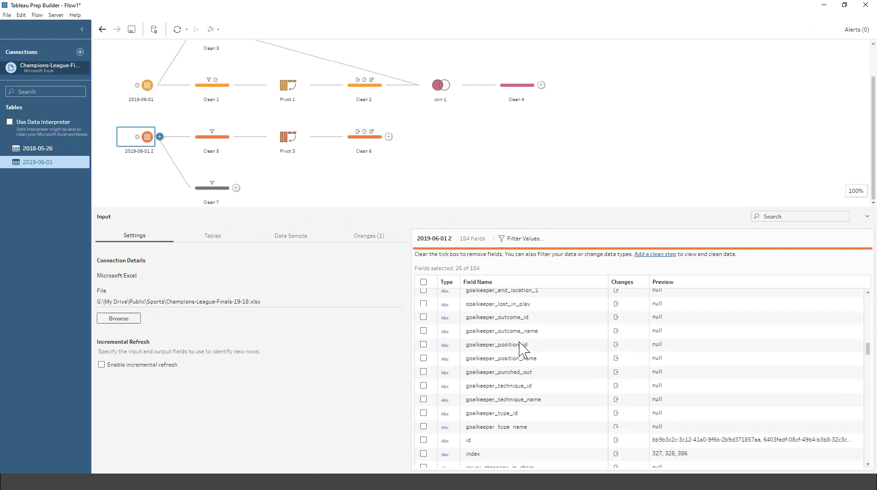
pyautogui.scroll(-10, 522, 350)
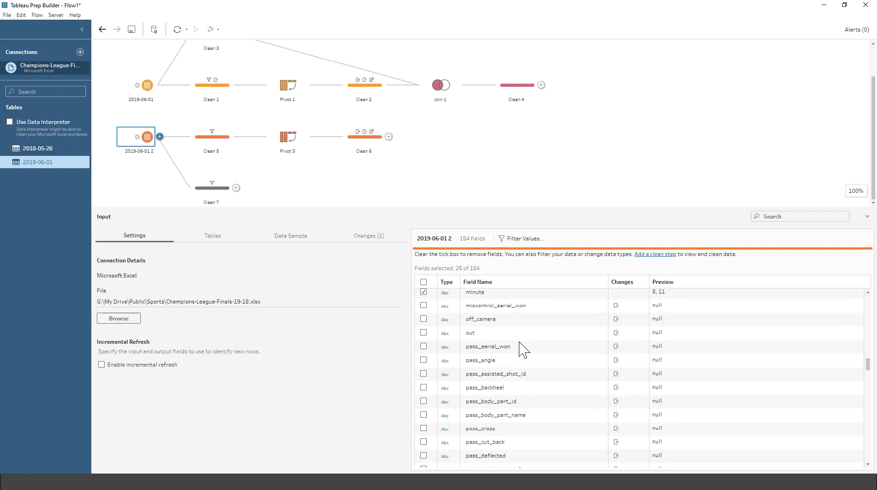
pyautogui.scroll(-6, 523, 349)
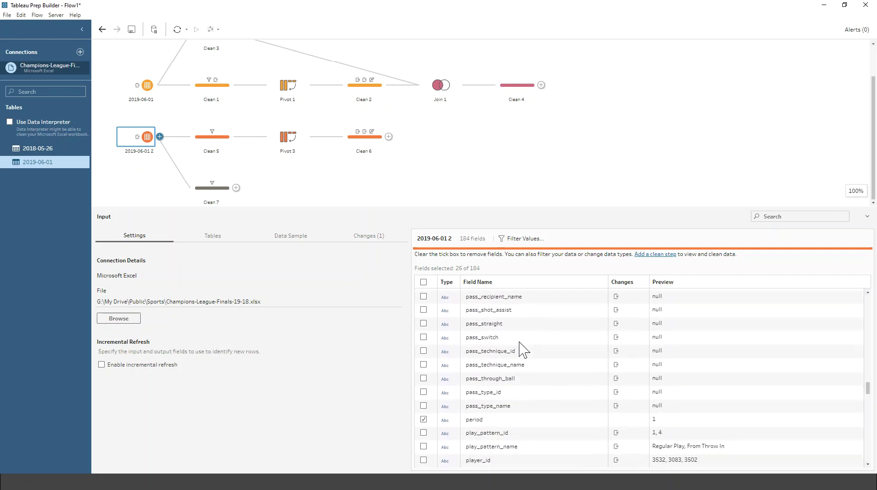
pyautogui.scroll(-3, 522, 350)
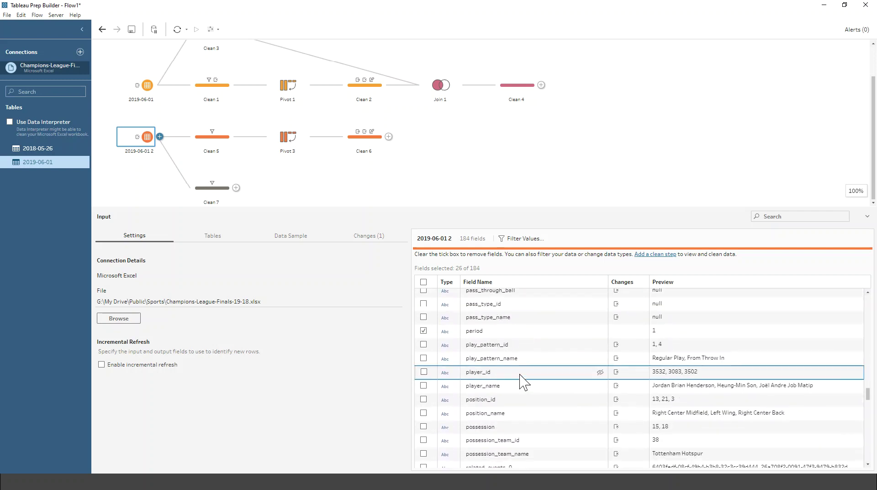
pyautogui.click(423, 372)
pyautogui.click(424, 386)
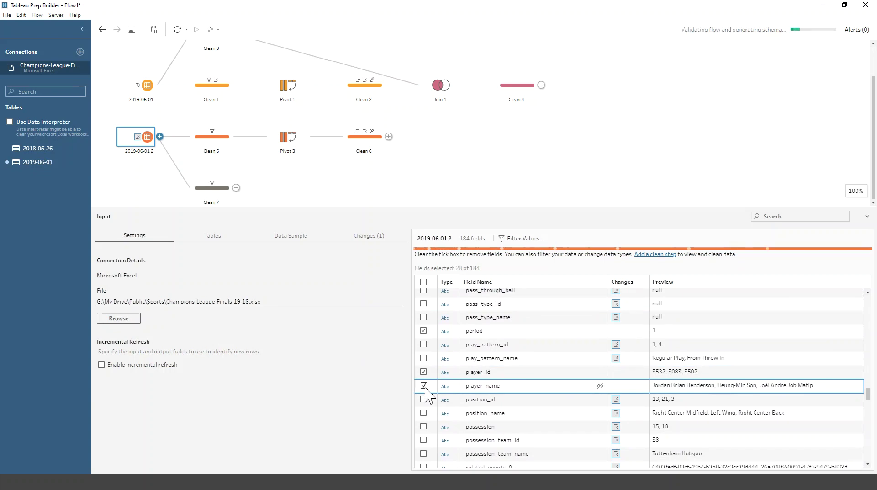
# Keep only match_id, minute, period, player_id, player_name, substitution_outcome_name, substitution_replacement_id and substitution_replacement_name in Clean 7.
pyautogui.click(212, 188)
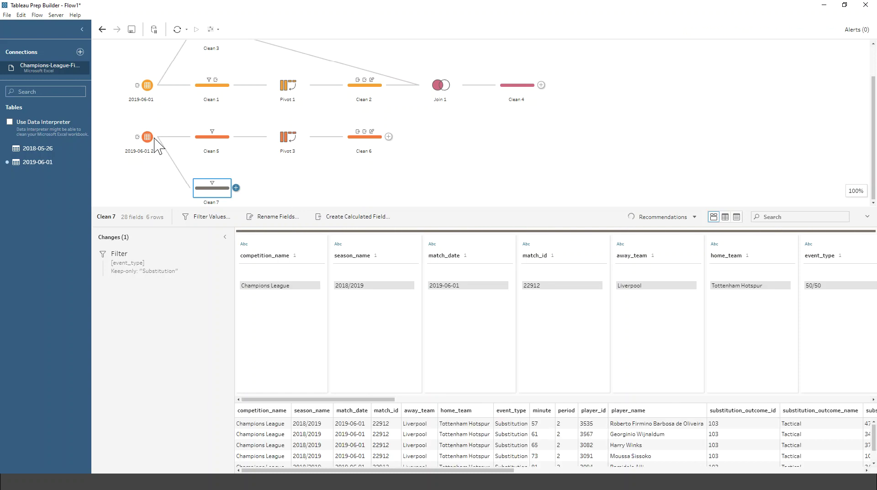
pyautogui.moveTo(363, 400); pyautogui.dragTo(416, 401)
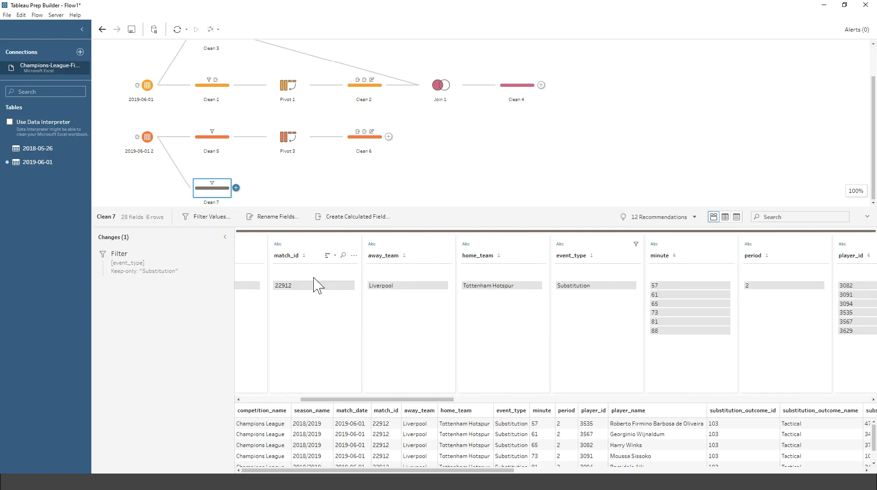
pyautogui.click(307, 252)
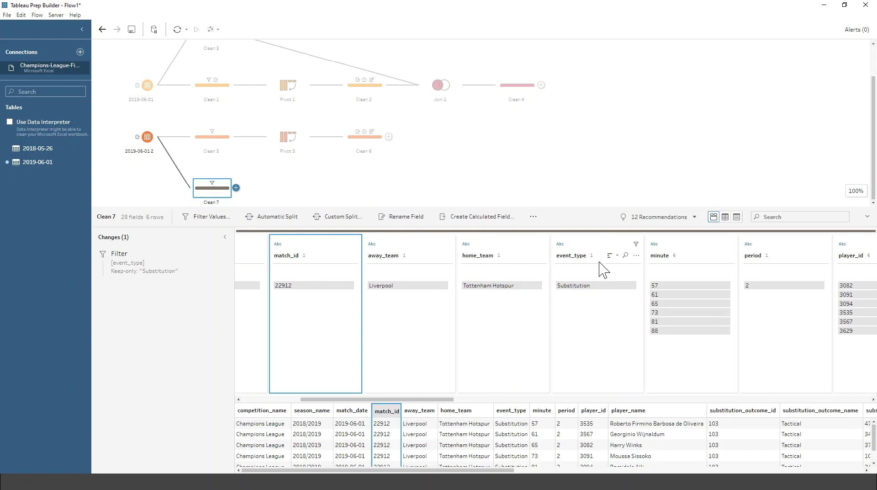
pyautogui.keyDown('ctrl'); pyautogui.click(695, 250); pyautogui.keyUp('ctrl')
pyautogui.keyDown('ctrl'); pyautogui.click(781, 247); pyautogui.keyUp('ctrl')
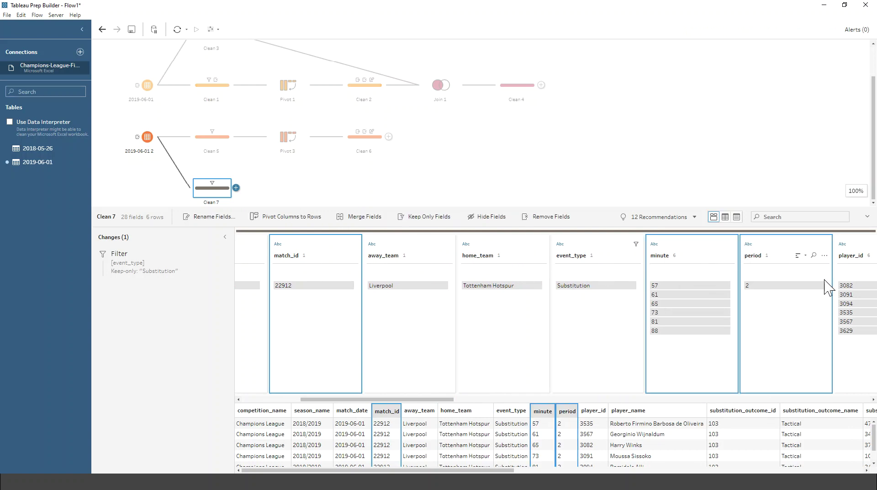
pyautogui.keyDown('ctrl'); pyautogui.click(851, 239); pyautogui.keyUp('ctrl')
pyautogui.moveTo(437, 401); pyautogui.dragTo(526, 401)
pyautogui.keyDown('ctrl'); pyautogui.click(599, 249); pyautogui.keyUp('ctrl')
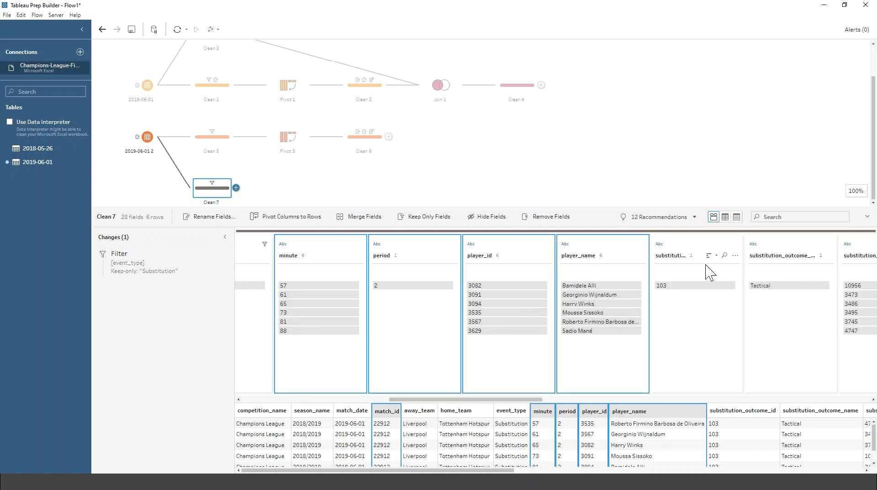
pyautogui.moveTo(535, 400); pyautogui.dragTo(594, 399)
pyautogui.keyDown('ctrl'); pyautogui.click(538, 256); pyautogui.keyUp('ctrl')
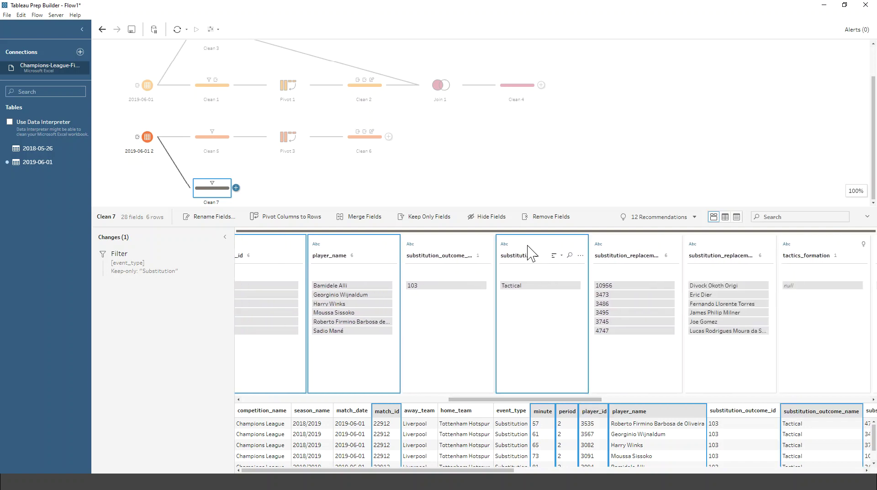
pyautogui.keyDown('ctrl'); pyautogui.click(670, 251); pyautogui.keyUp('ctrl')
pyautogui.keyDown('ctrl'); pyautogui.click(725, 252); pyautogui.keyUp('ctrl')
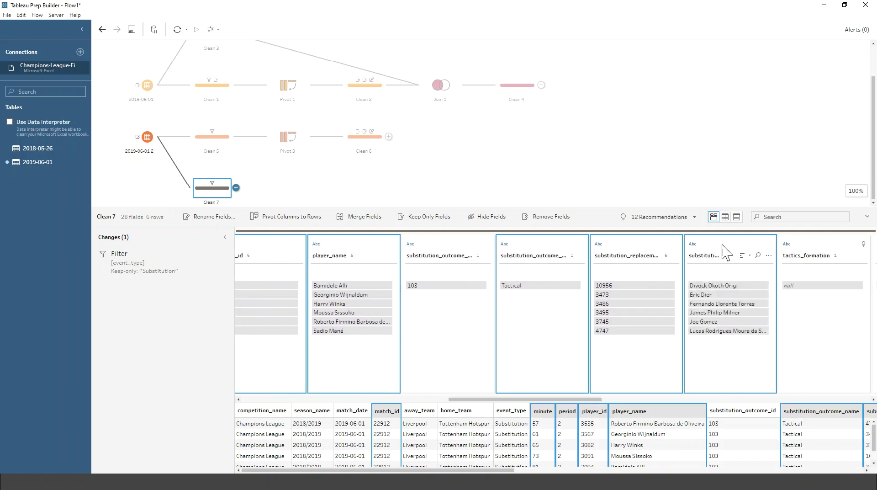
pyautogui.rightClick(725, 252)
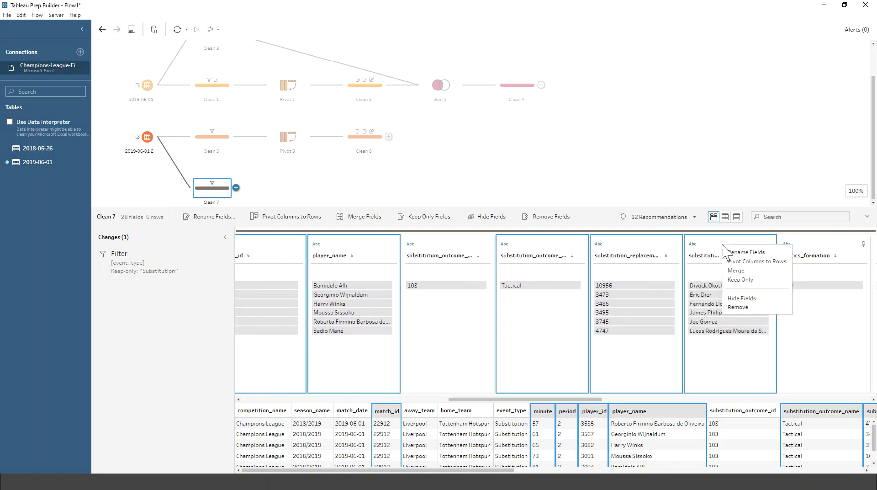
pyautogui.click(740, 280)
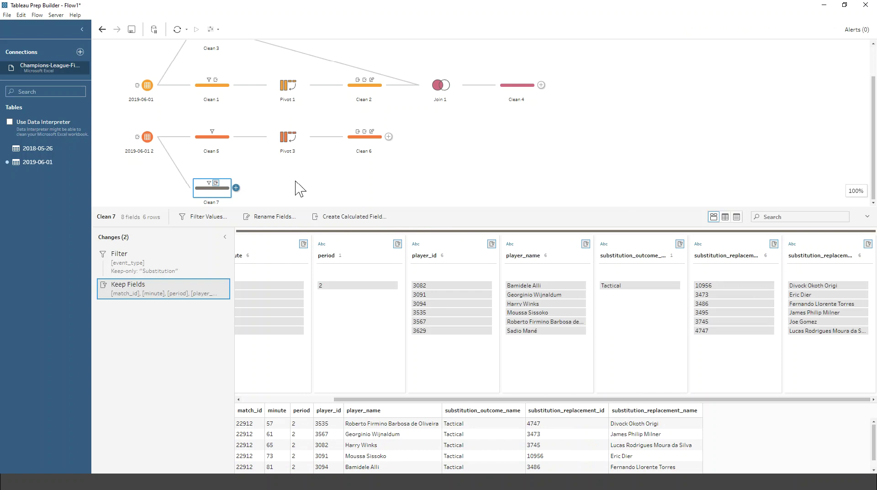
# Join Clean 7 to Clean 6 and set the join clause to Position_Id = player_id.
pyautogui.moveTo(225, 200); pyautogui.dragTo(394, 136)
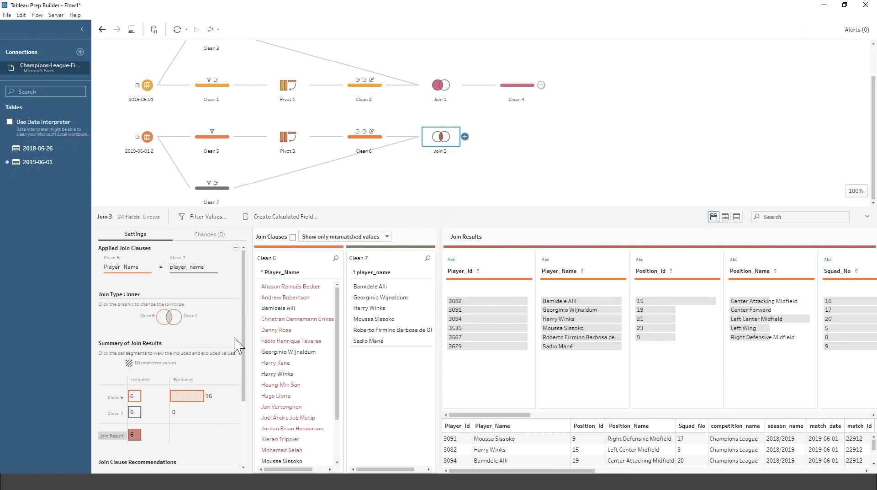
pyautogui.click(141, 267)
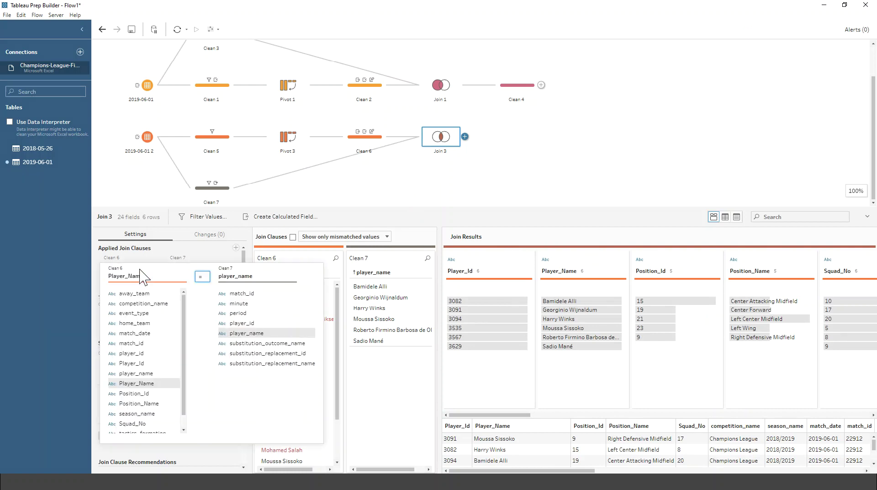
pyautogui.click(145, 393)
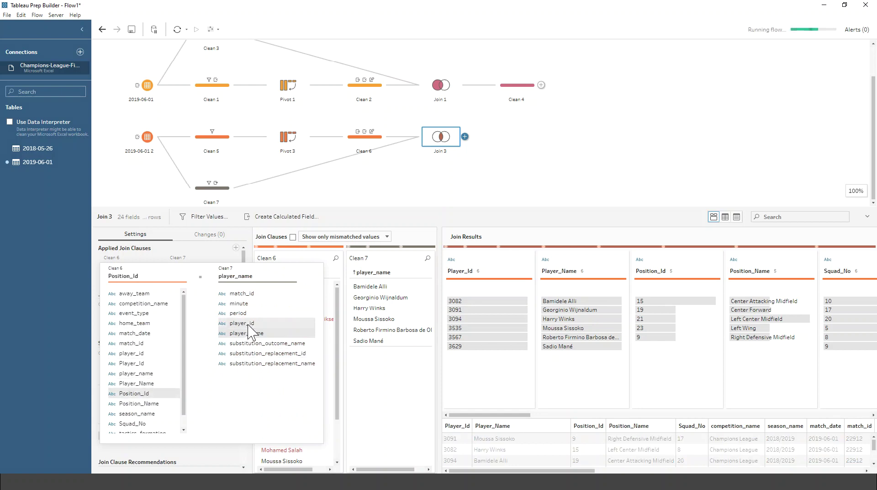
pyautogui.click(248, 323)
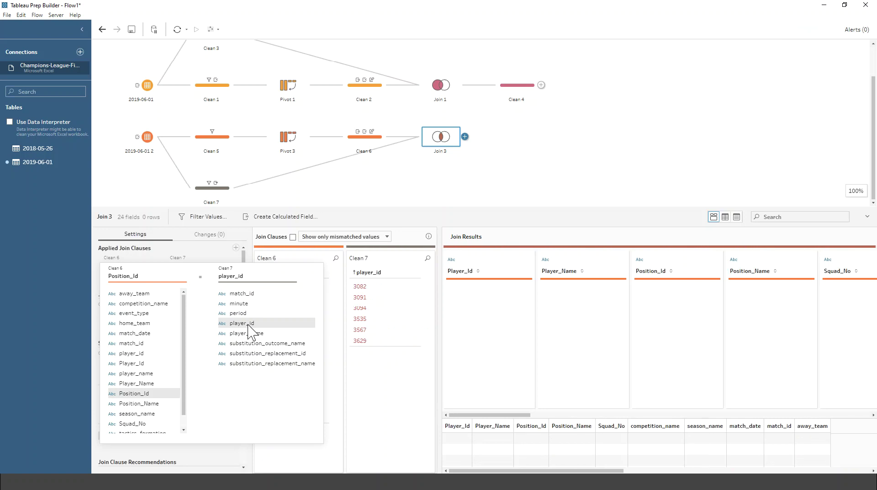
pyautogui.click(229, 459)
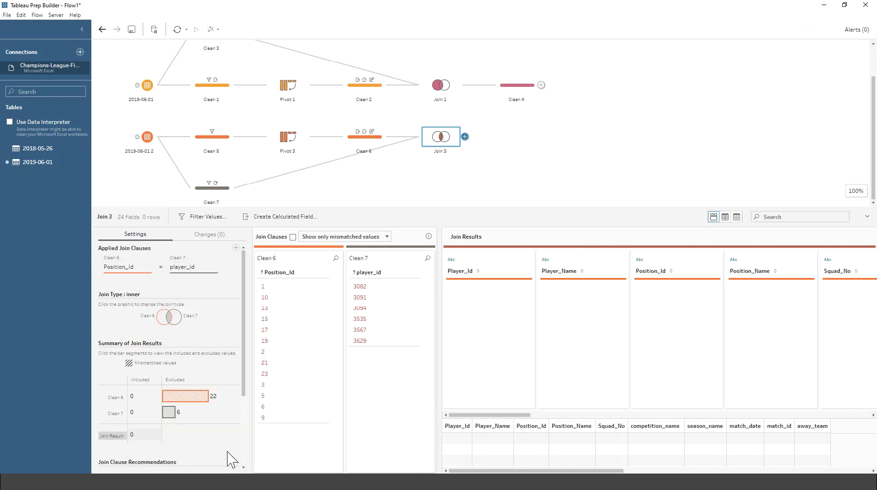
# Set Join 3's clause to Player_Id = player_id and make it a left join that keeps all Clean 6 rows.
pyautogui.click(193, 271)
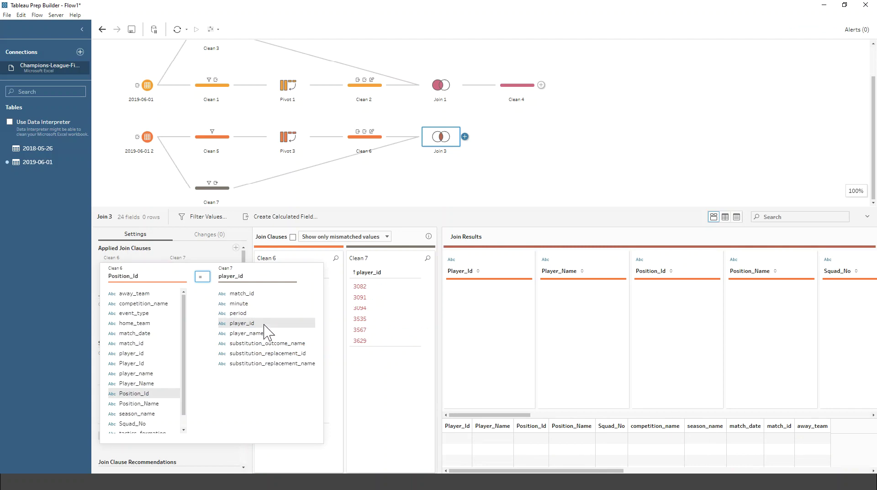
pyautogui.click(137, 363)
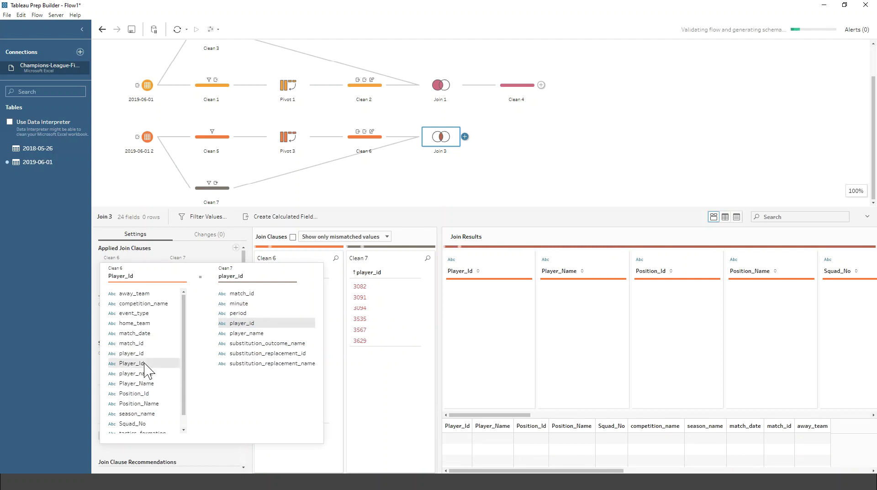
pyautogui.click(96, 303)
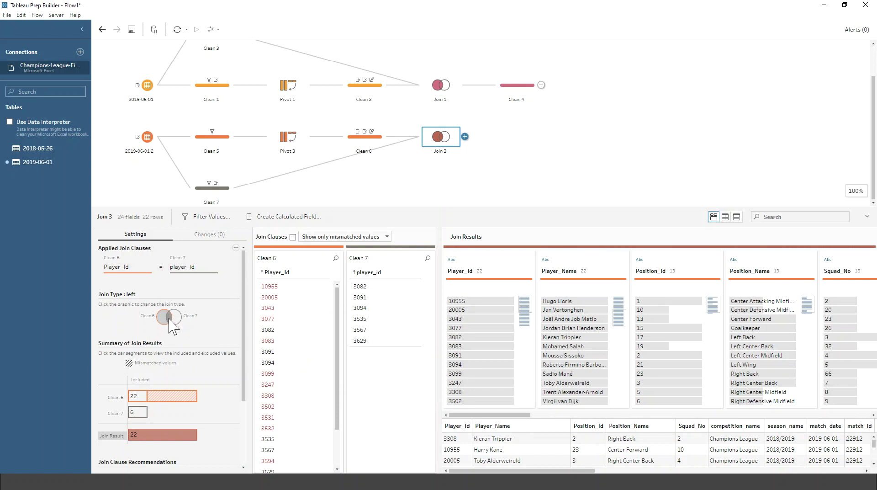
pyautogui.moveTo(135, 396)
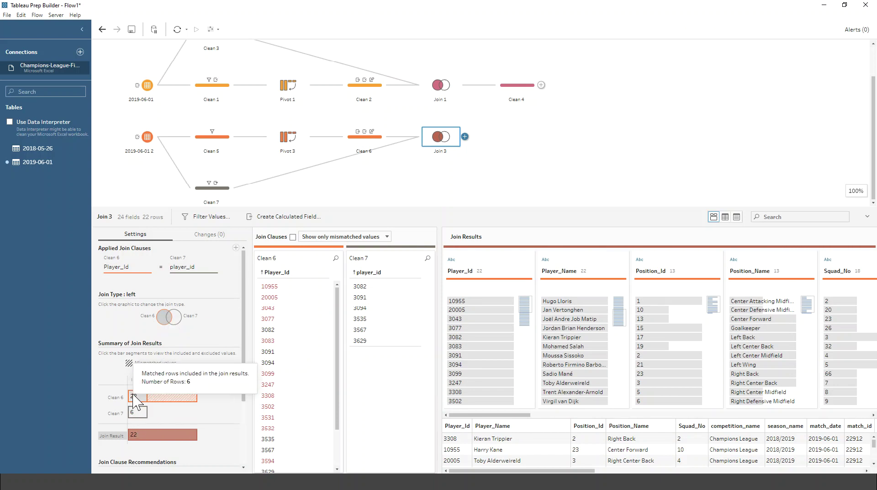
pyautogui.moveTo(145, 435)
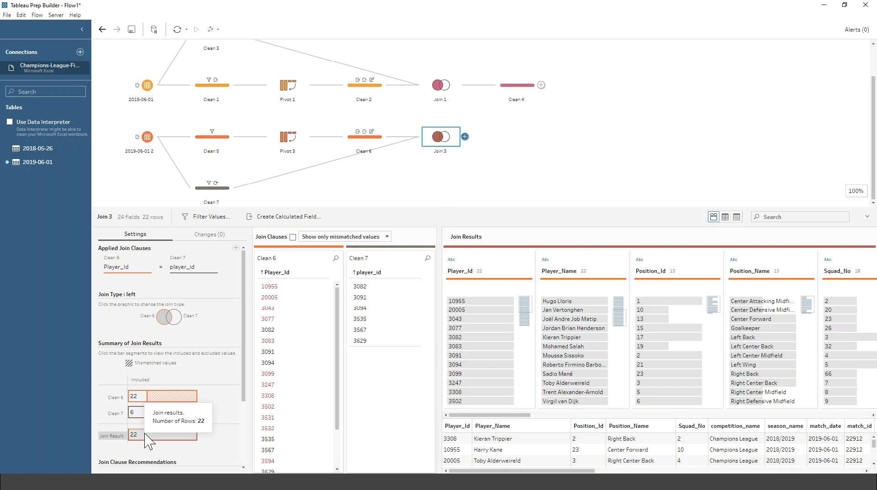
# Add a clean step after Join 3 and highlight the Roberto Firmino Barbosa de Oliveira row in it.
pyautogui.click(464, 137)
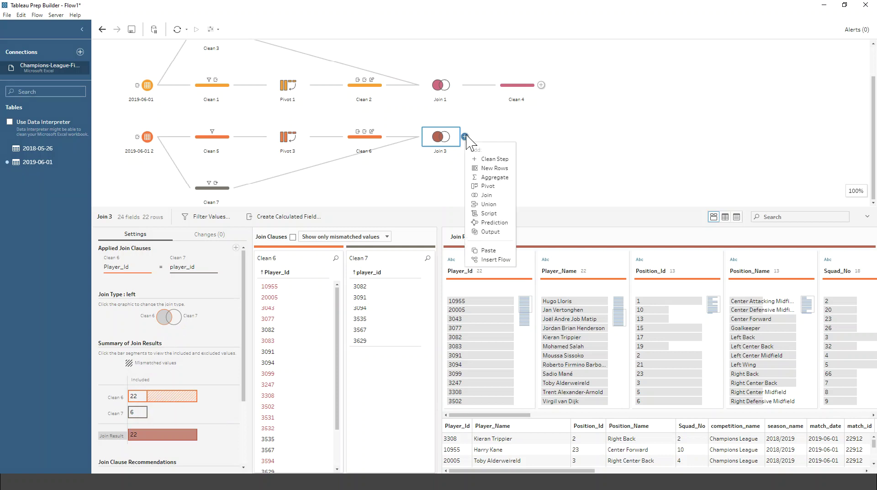
pyautogui.click(495, 159)
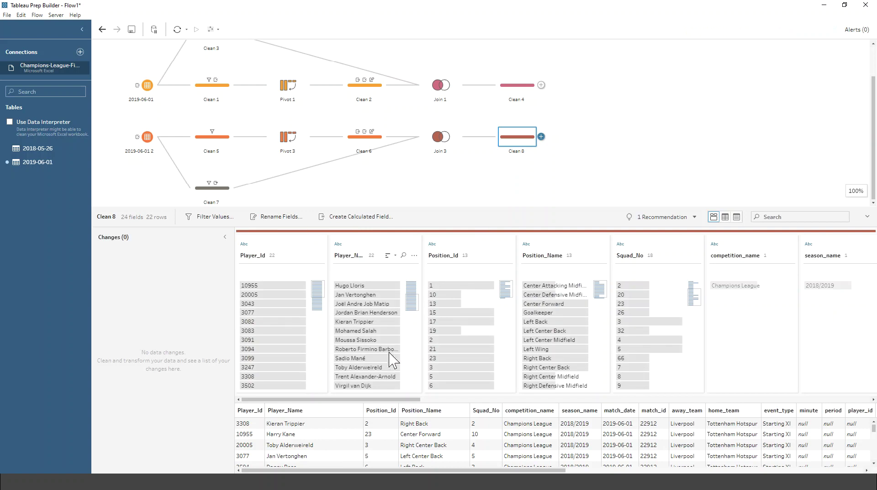
pyautogui.click(355, 352)
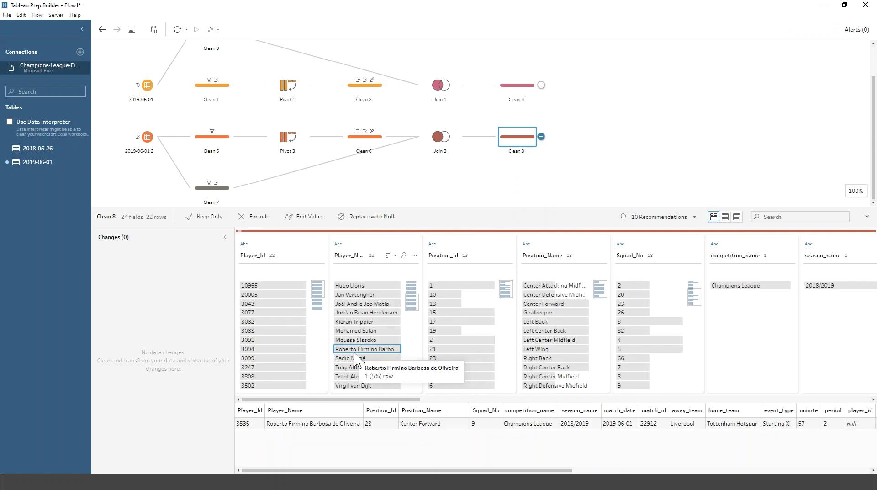
pyautogui.moveTo(467, 207); pyautogui.dragTo(468, 137)
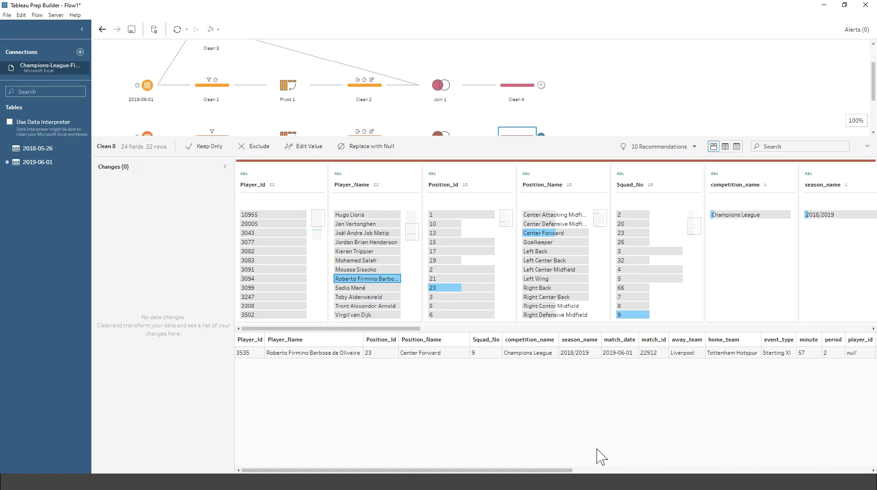
# Examine the highlighted player's minute, period, substitution, formation and team fields in Clean 8.
pyautogui.moveTo(556, 470); pyautogui.dragTo(660, 469)
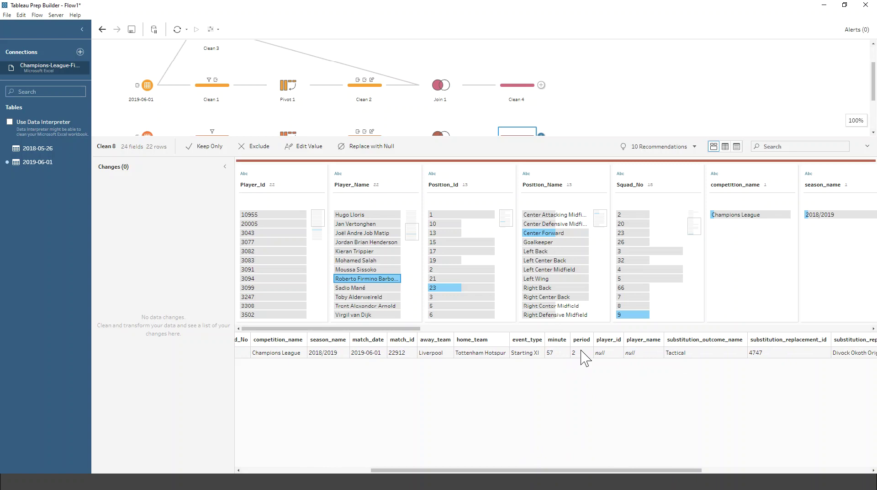
pyautogui.click(686, 354)
pyautogui.moveTo(658, 470); pyautogui.dragTo(804, 470)
pyautogui.click(552, 354)
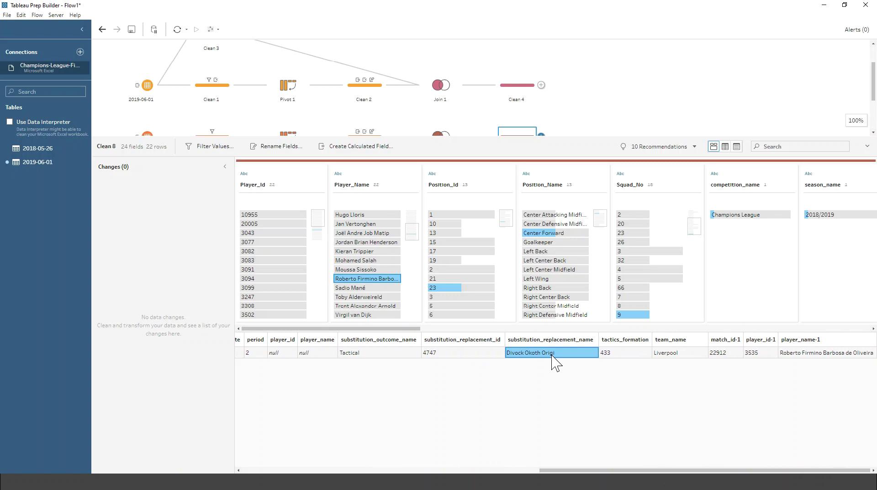
pyautogui.click(623, 354)
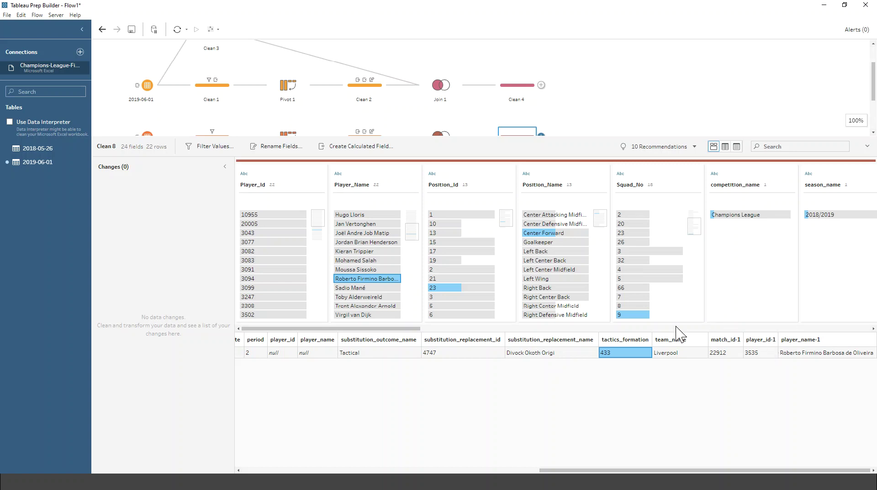
pyautogui.moveTo(421, 329); pyautogui.dragTo(855, 329)
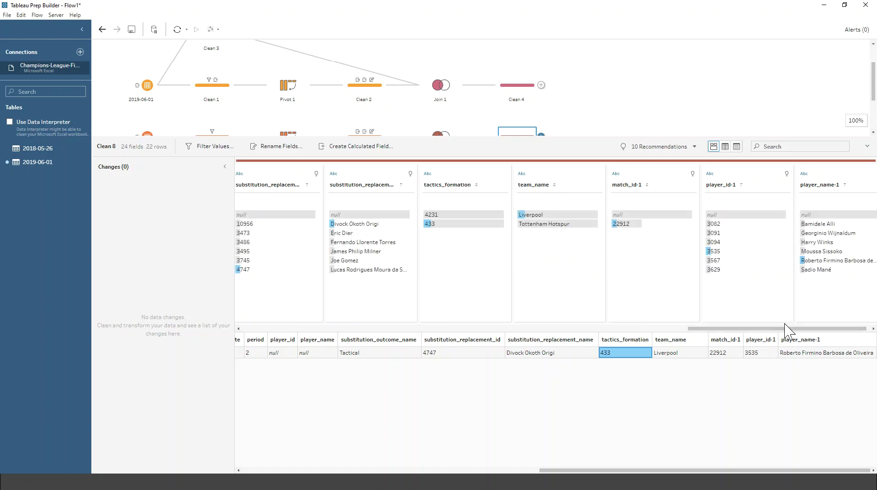
pyautogui.moveTo(781, 328); pyautogui.dragTo(660, 329)
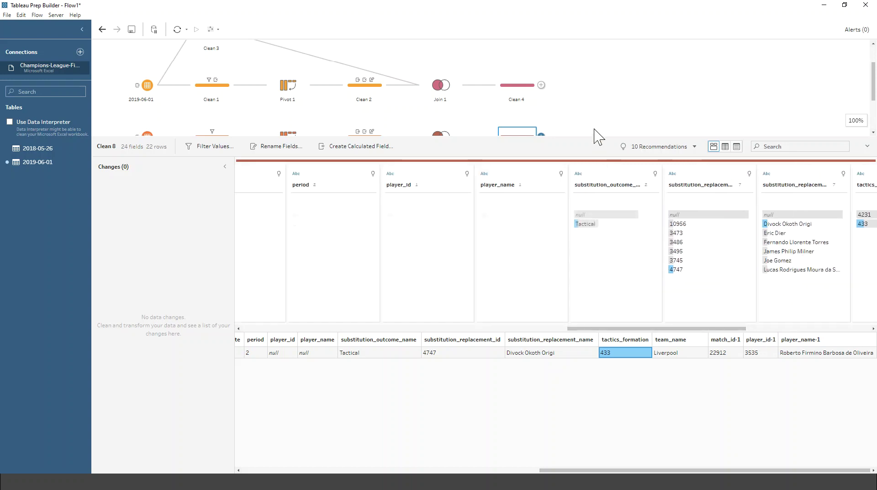
# Preview the Clean 8 output in Tableau Desktop and maximize the workbook window.
pyautogui.moveTo(590, 138); pyautogui.dragTo(583, 193)
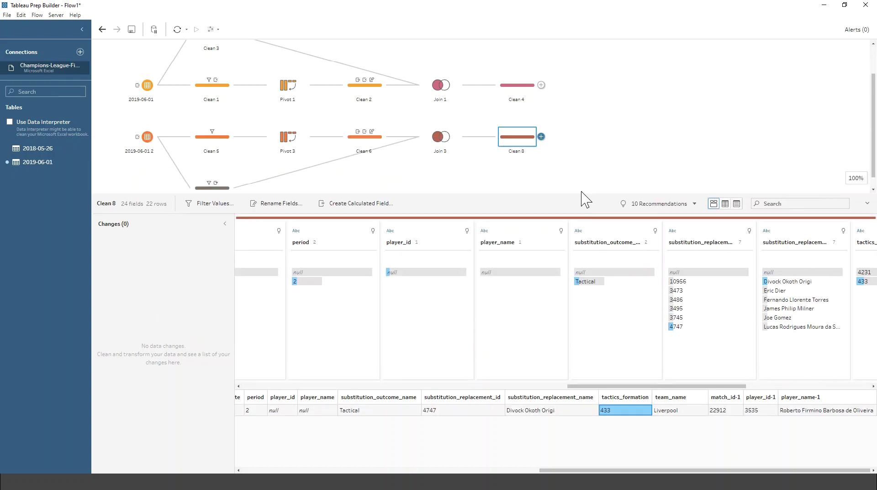
pyautogui.rightClick(523, 139)
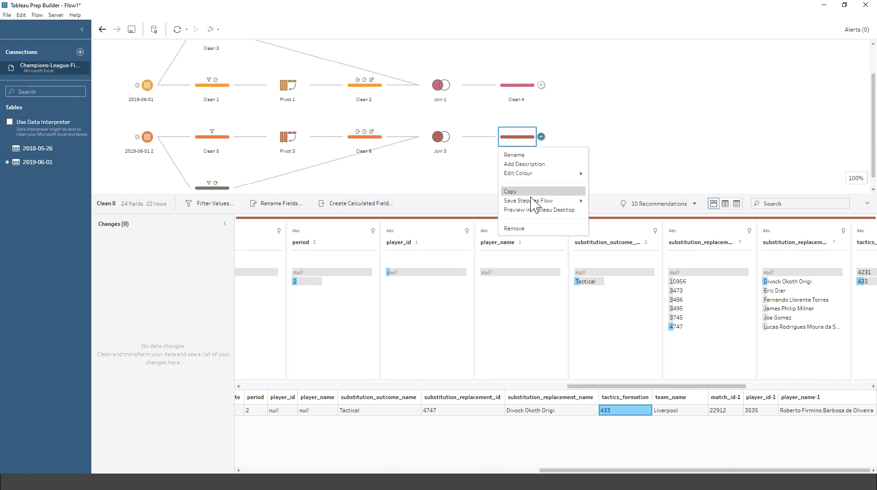
pyautogui.click(537, 210)
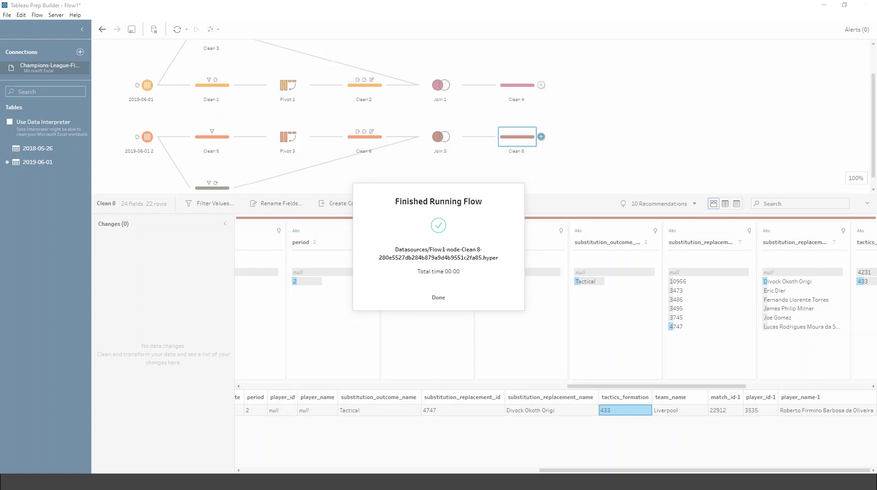
pyautogui.moveTo(557, 40); pyautogui.dragTo(531, 83)
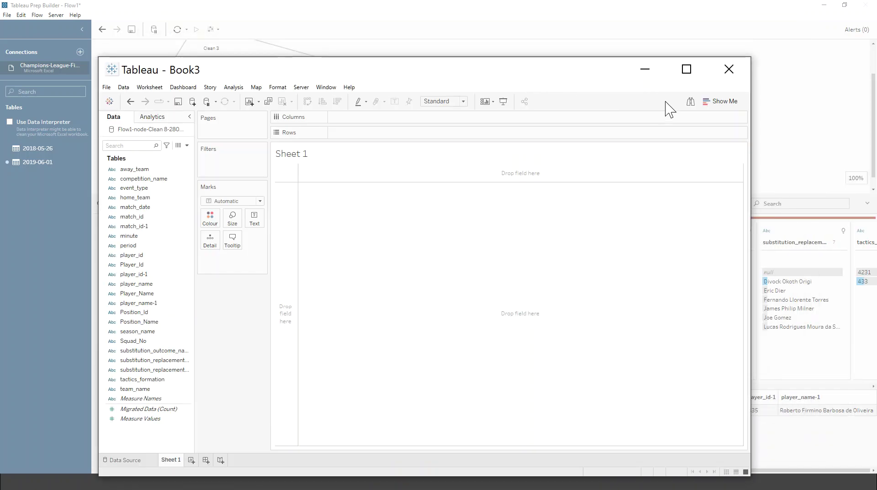
pyautogui.click(686, 69)
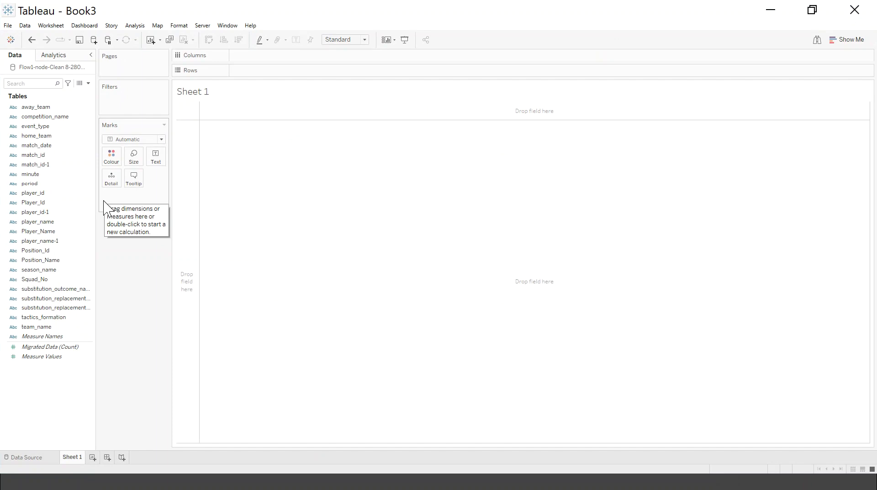
# List Player_Name in the rows of Sheet 1, grouped by team_name.
pyautogui.moveTo(71, 223); pyautogui.dragTo(62, 249)
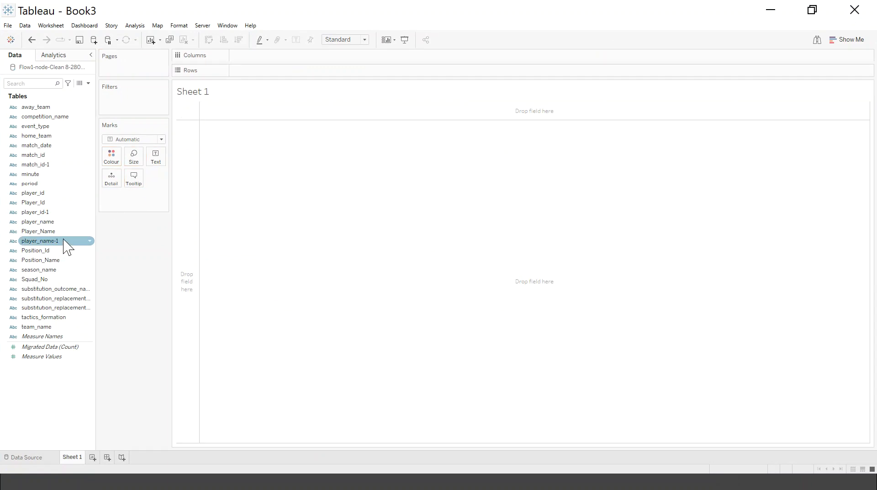
pyautogui.moveTo(46, 231); pyautogui.dragTo(289, 78)
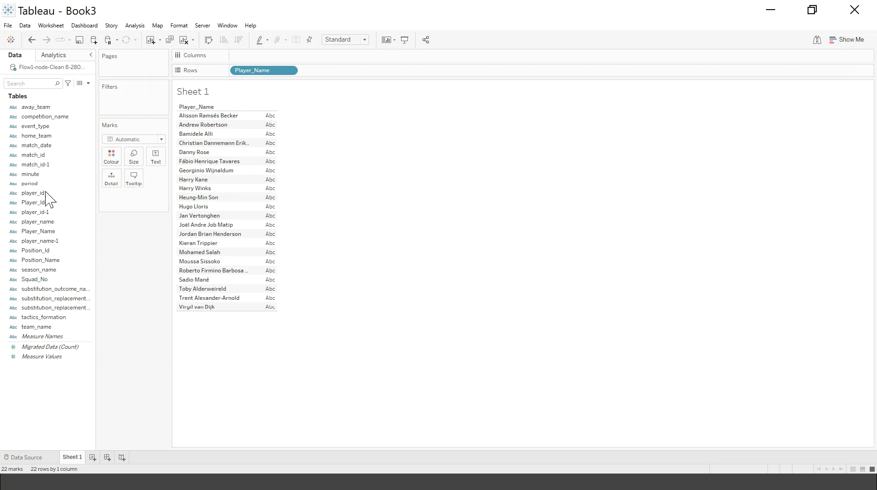
pyautogui.moveTo(38, 327); pyautogui.dragTo(233, 75)
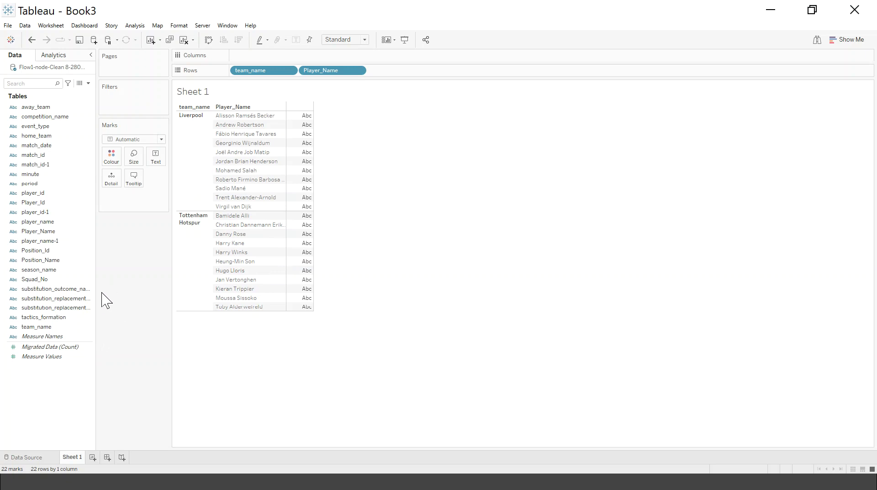
# Show substitution_replacement_name as the text mark for each player and widen the column to fit the full names.
pyautogui.moveTo(96, 292); pyautogui.dragTo(150, 288)
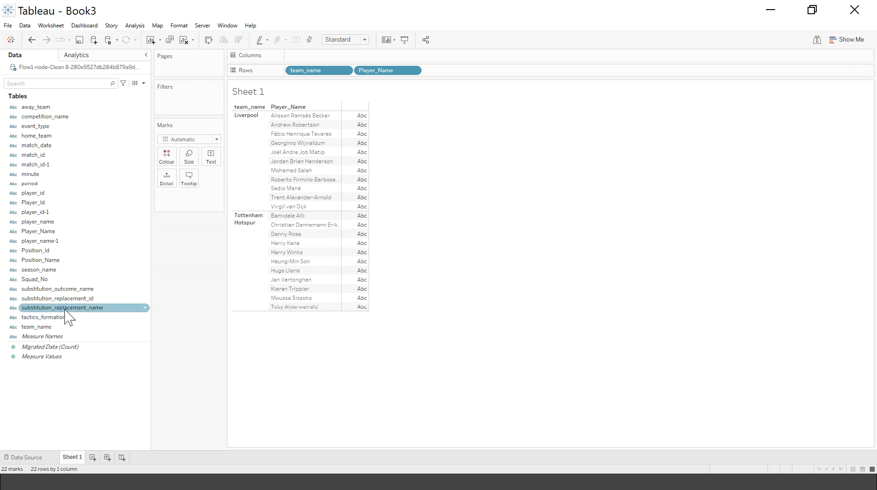
pyautogui.moveTo(66, 316); pyautogui.dragTo(211, 159)
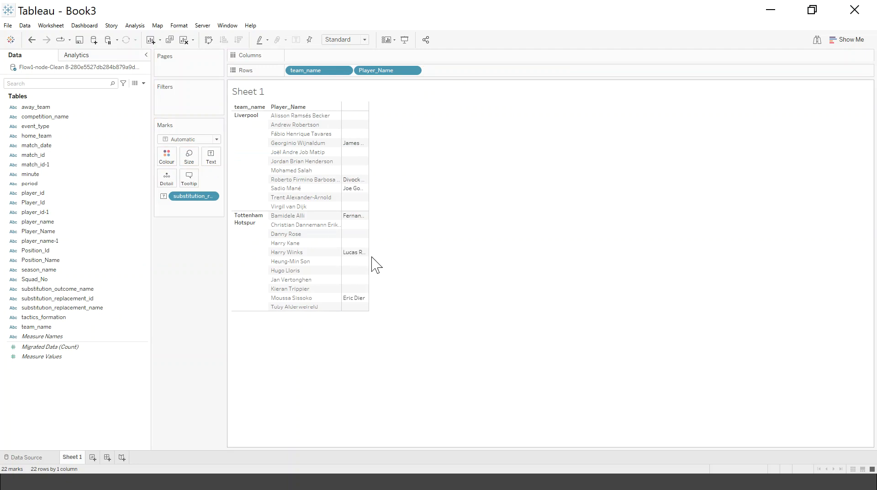
pyautogui.moveTo(370, 256); pyautogui.dragTo(539, 259)
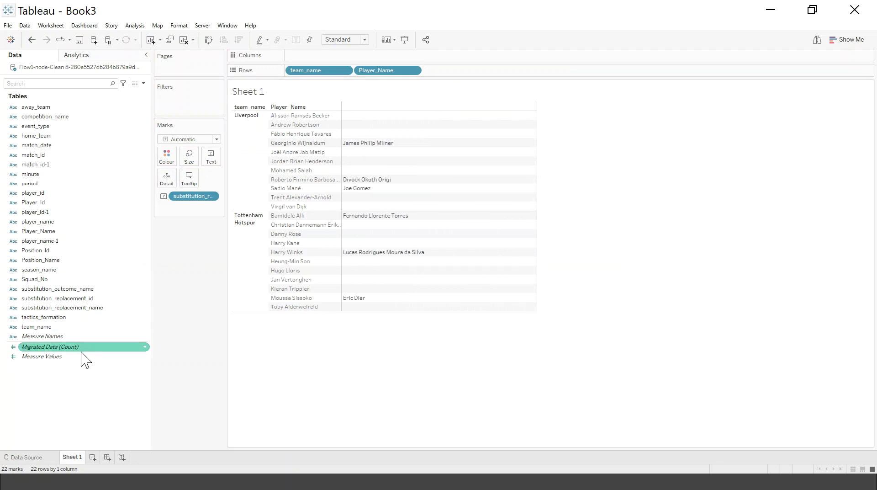
# Change the minute field to a whole number, add it to the rows after Player_Name, and inspect Firmino's substitution.
pyautogui.click(12, 176)
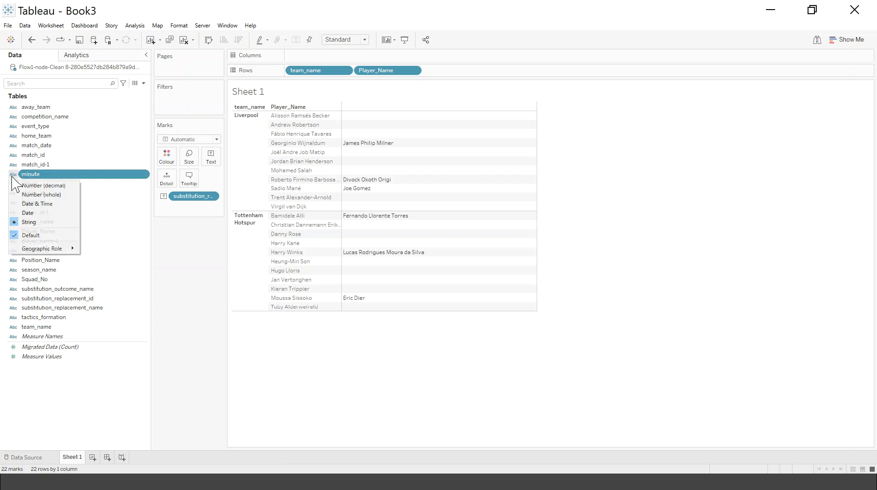
pyautogui.click(57, 195)
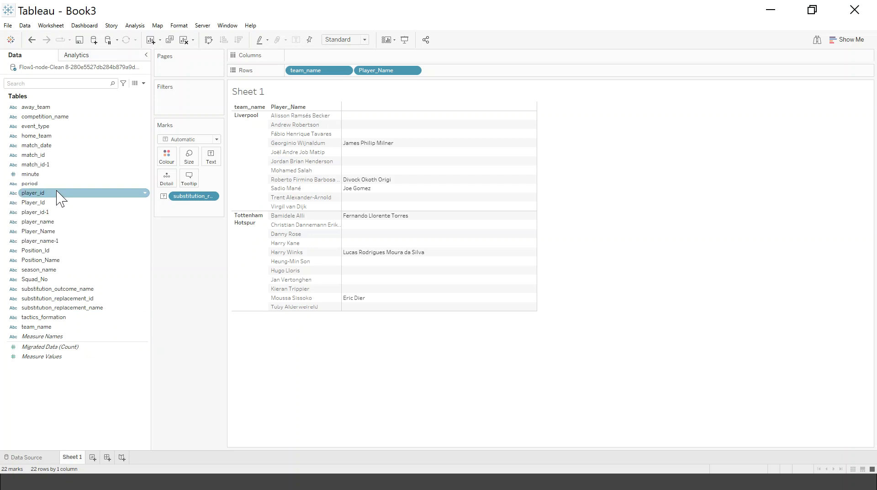
pyautogui.moveTo(53, 175); pyautogui.dragTo(388, 188)
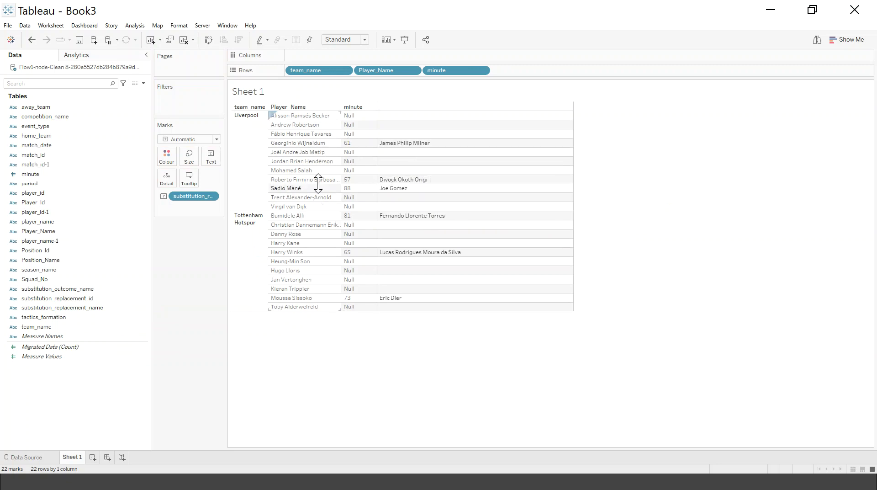
pyautogui.click(392, 180)
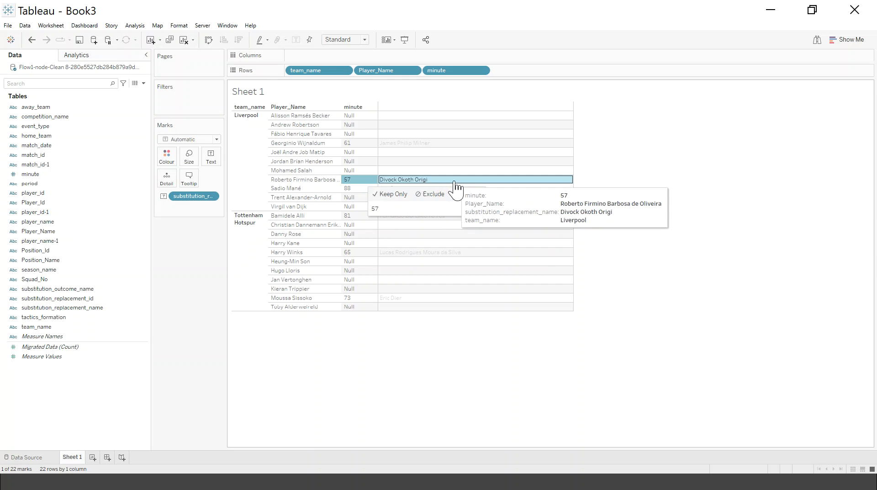
pyautogui.click(672, 175)
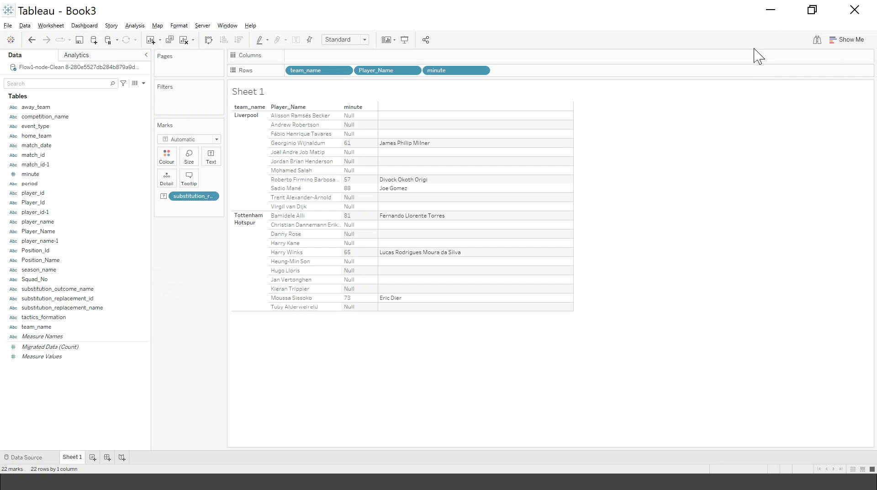
# Switch back to Tableau Prep Builder, dismiss the finished flow run message and enlarge the flow pane.
pyautogui.hotkey('alt', 'Tab')
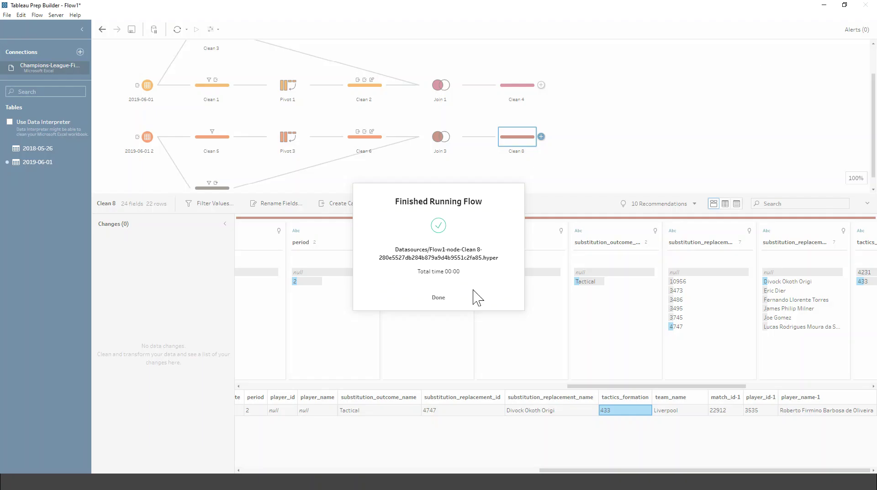
pyautogui.click(442, 299)
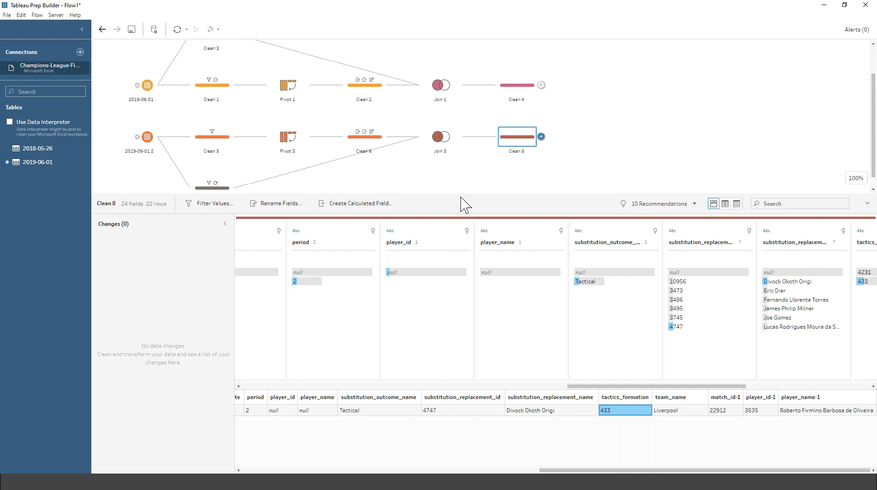
pyautogui.moveTo(461, 193); pyautogui.dragTo(466, 314)
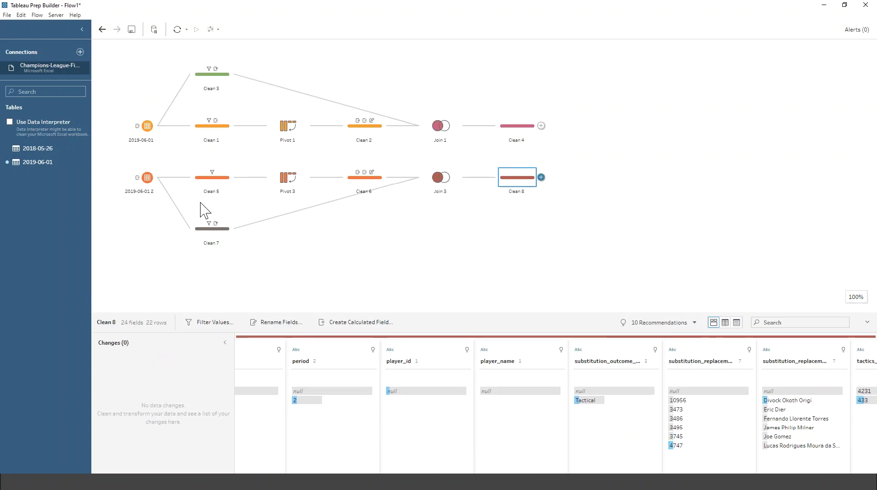
# Add the 2018-05-26 table to the flow as a separate input below the existing 2019-06-01 branches.
pyautogui.click(148, 181)
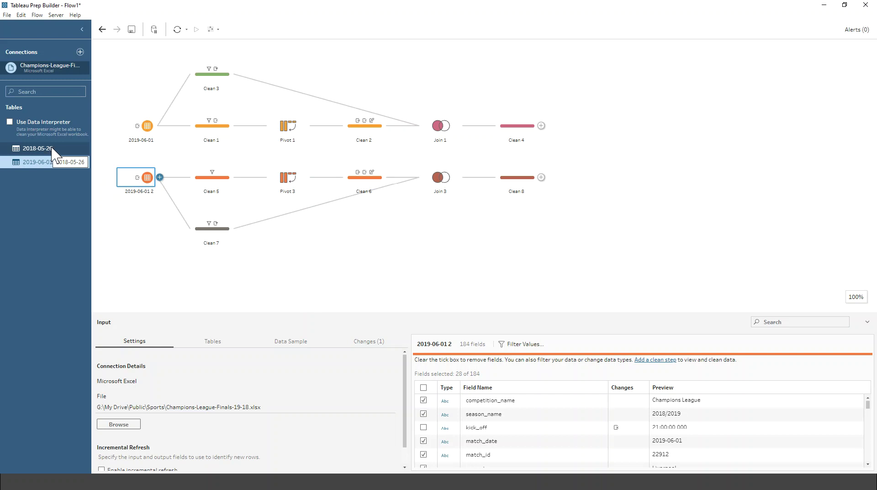
pyautogui.moveTo(53, 153); pyautogui.dragTo(105, 169)
pyautogui.moveTo(48, 151); pyautogui.dragTo(136, 297)
pyautogui.moveTo(288, 288); pyautogui.dragTo(296, 255)
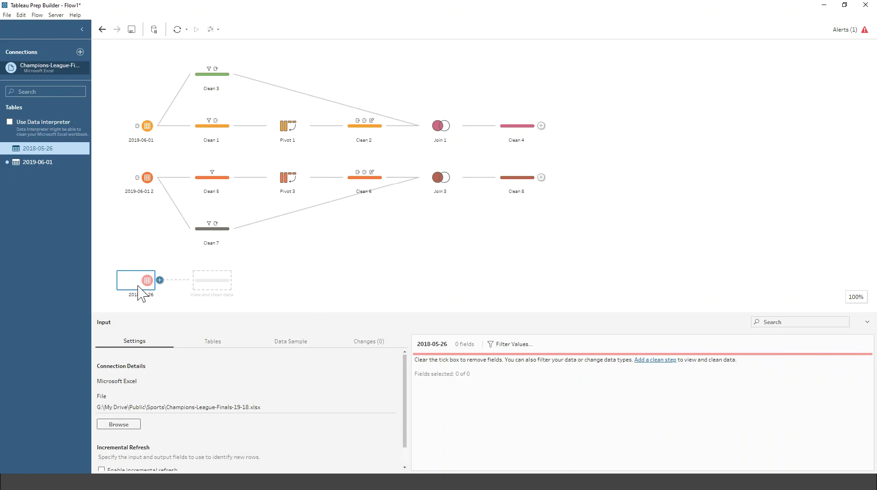
# Duplicate the steps from Clean 5 and Clean 7 through Clean 8 and connect both copied branches to the 2018-05-26 input.
pyautogui.moveTo(195, 160); pyautogui.dragTo(582, 228)
pyautogui.hotkey('ctrl', 'c')
pyautogui.hotkey('ctrl', 'v')
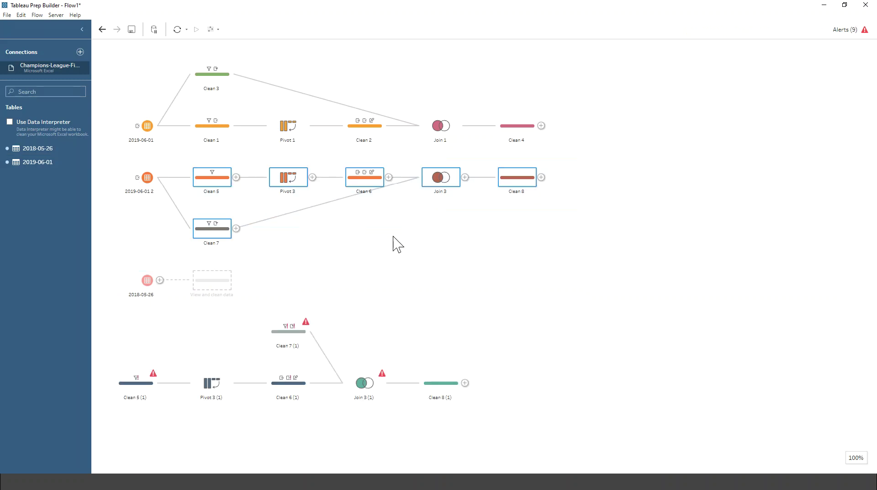
pyautogui.moveTo(148, 282); pyautogui.dragTo(337, 336)
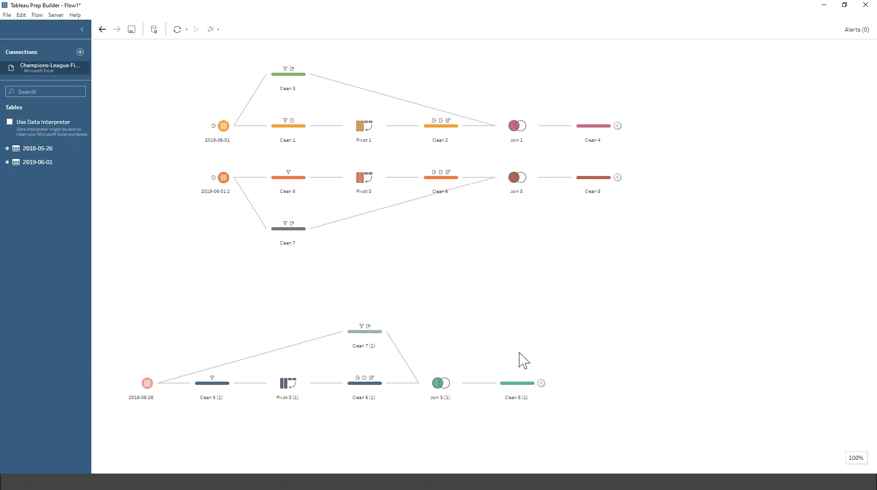
# Examine the Clean 8 (1) output for the 2018 final, checking the substitution outcome and replacement name columns in an enlarged data pane.
pyautogui.click(516, 386)
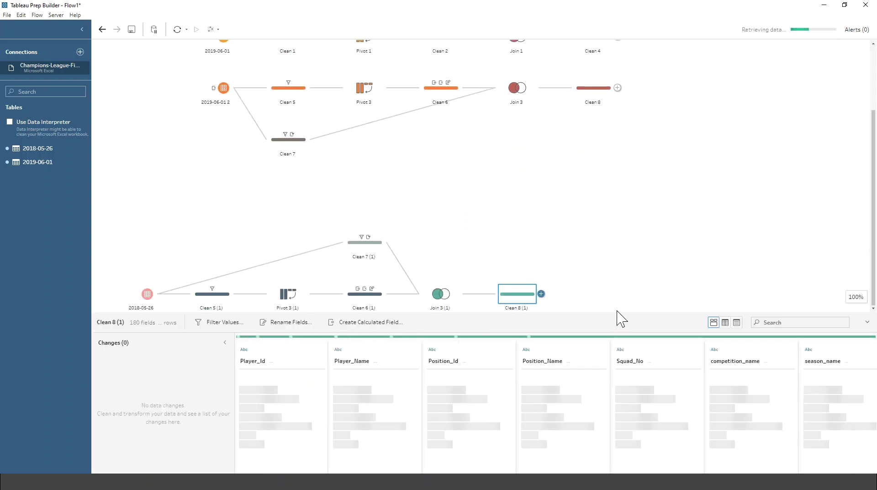
pyautogui.moveTo(617, 313); pyautogui.dragTo(633, 208)
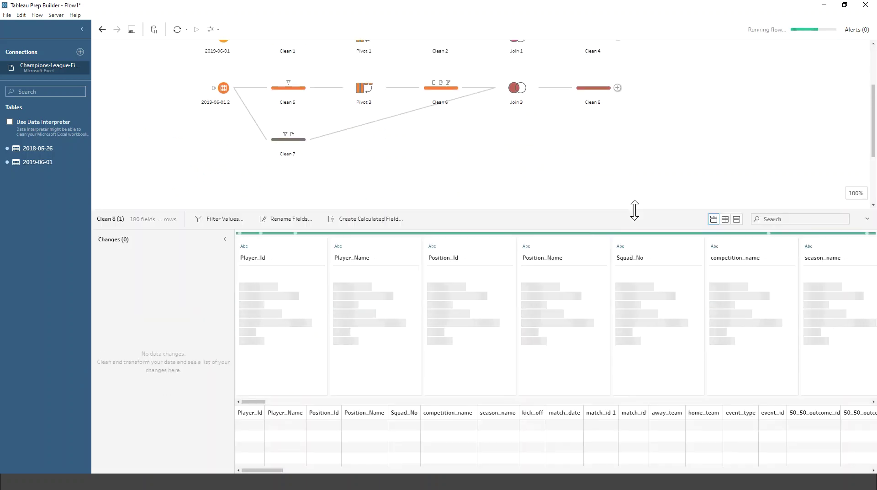
pyautogui.scroll(-3, 229, 191)
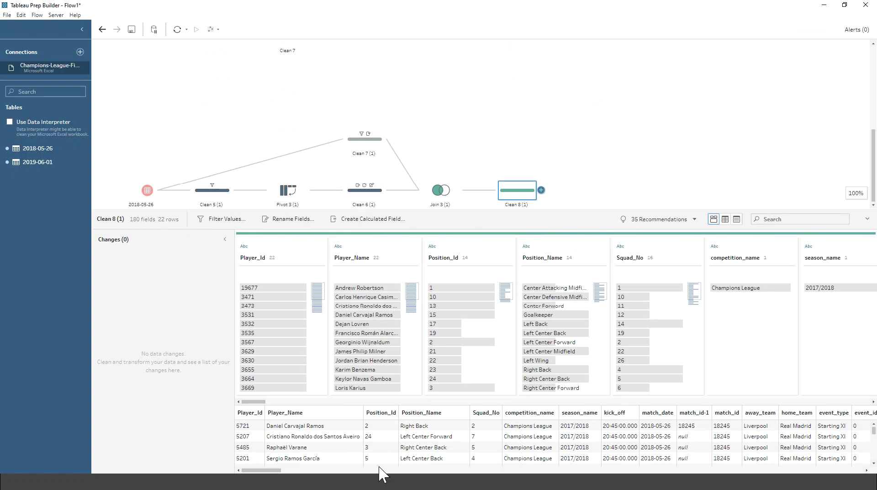
pyautogui.moveTo(275, 471); pyautogui.dragTo(862, 470)
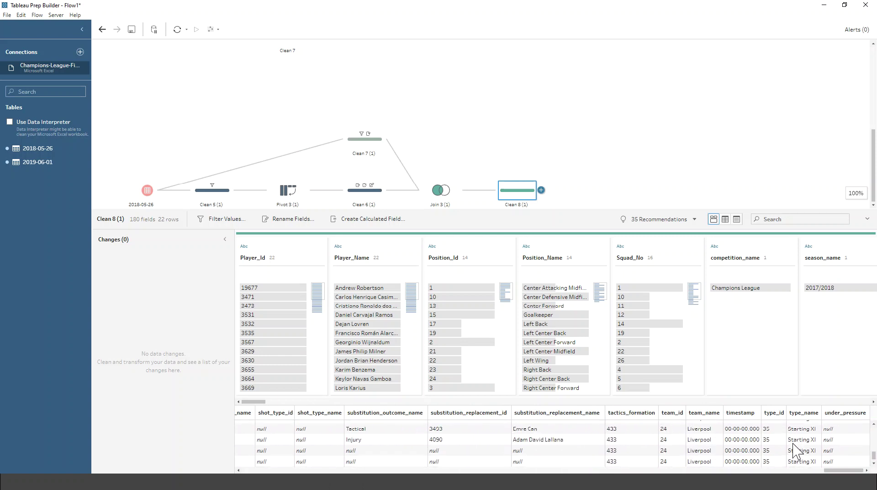
pyautogui.scroll(1, 553, 437)
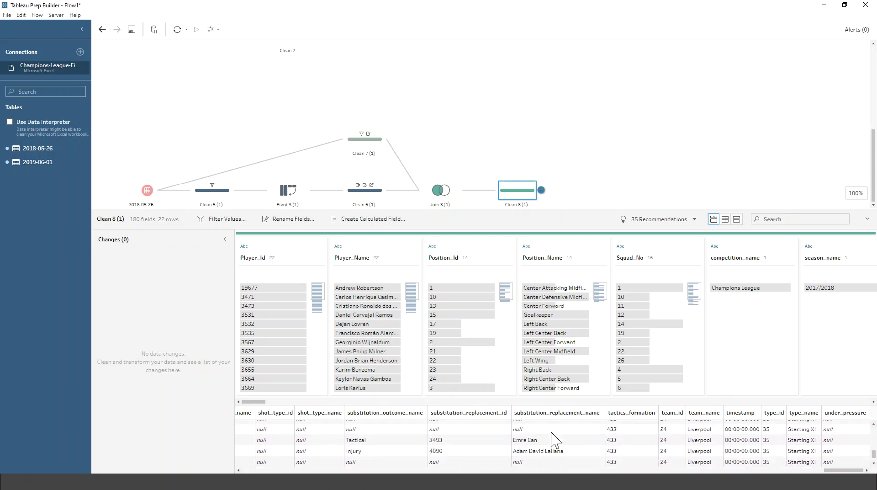
# Select all the copied steps of the 2018-05-26 branches, from Clean 5 (1) and Clean 7 (1) through Clean 8 (1).
pyautogui.moveTo(186, 121); pyautogui.dragTo(565, 216)
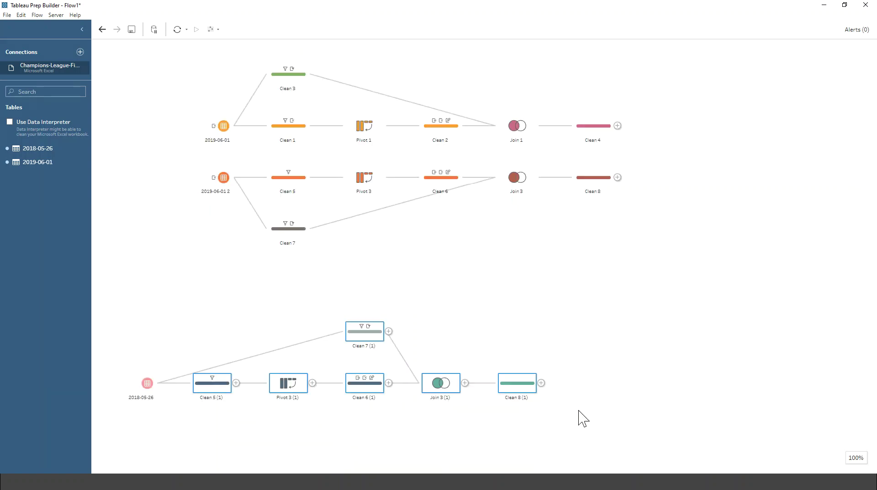